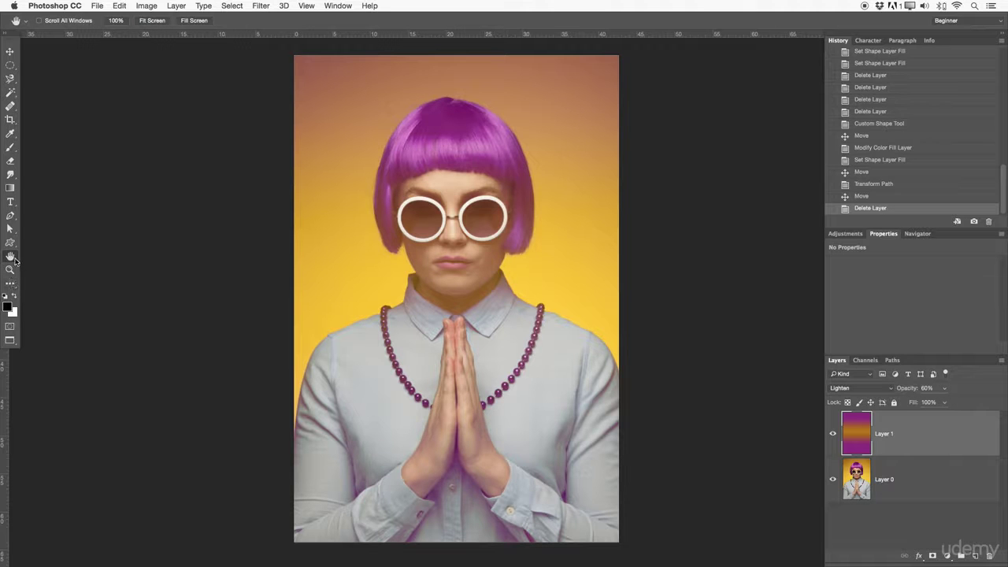
Pan the purple-wig portrait higher in the window with the Hand tool
left_click_drag(451, 301, 445, 186)
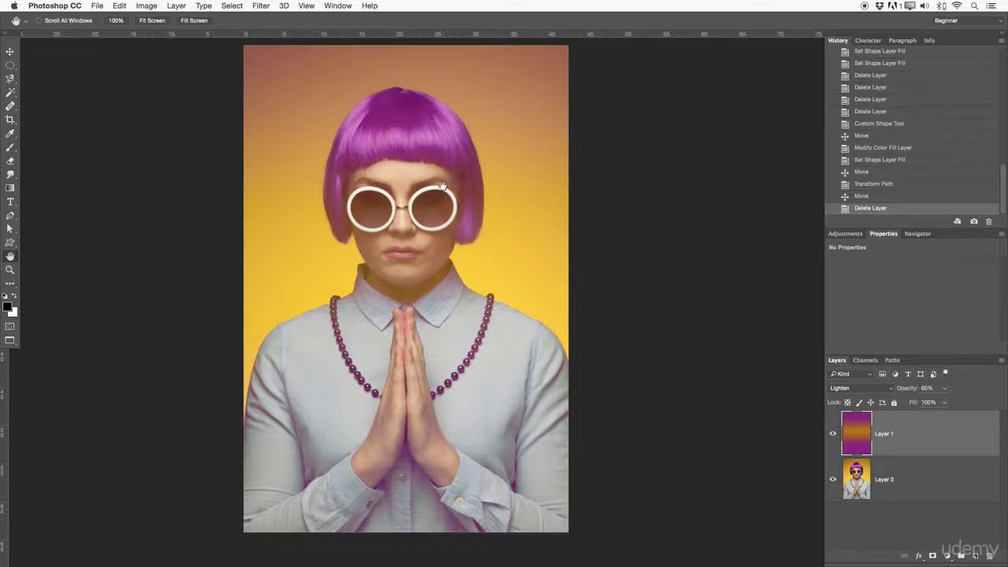
key("f")
key("f")
left_click_drag(447, 214, 437, 270)
key("f")
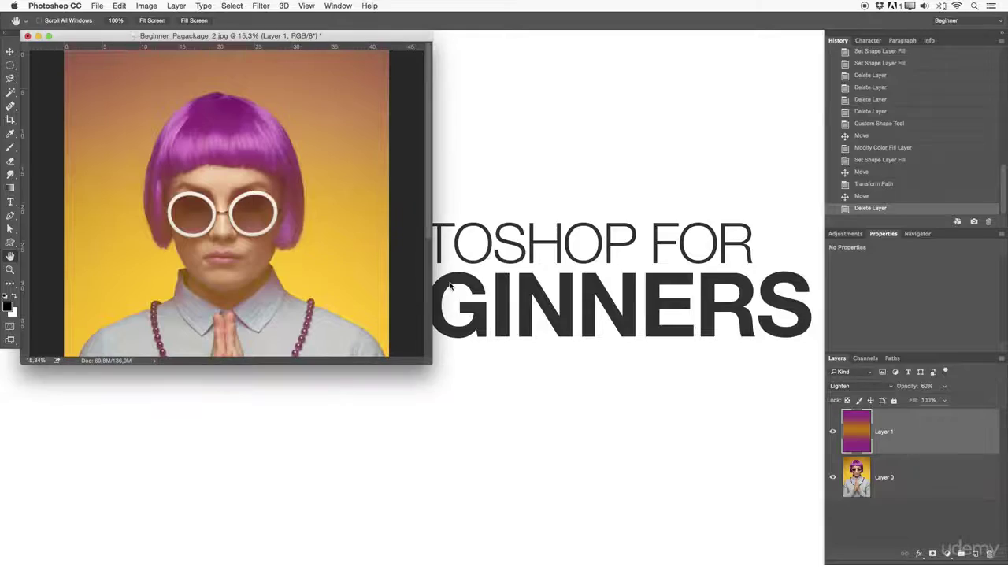
left_click_drag(425, 356, 405, 487)
left_click_drag(310, 213, 344, 67)
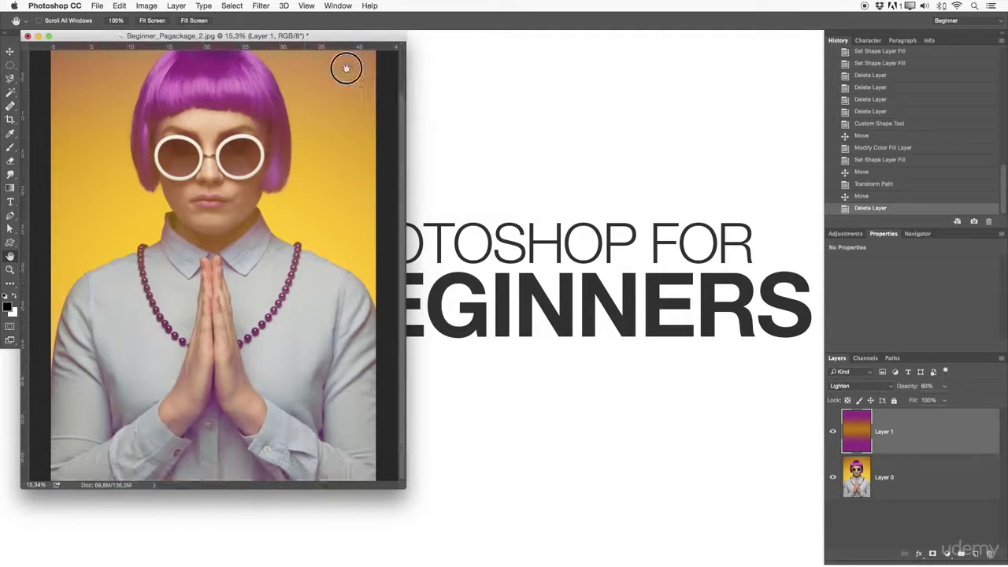
key("f")
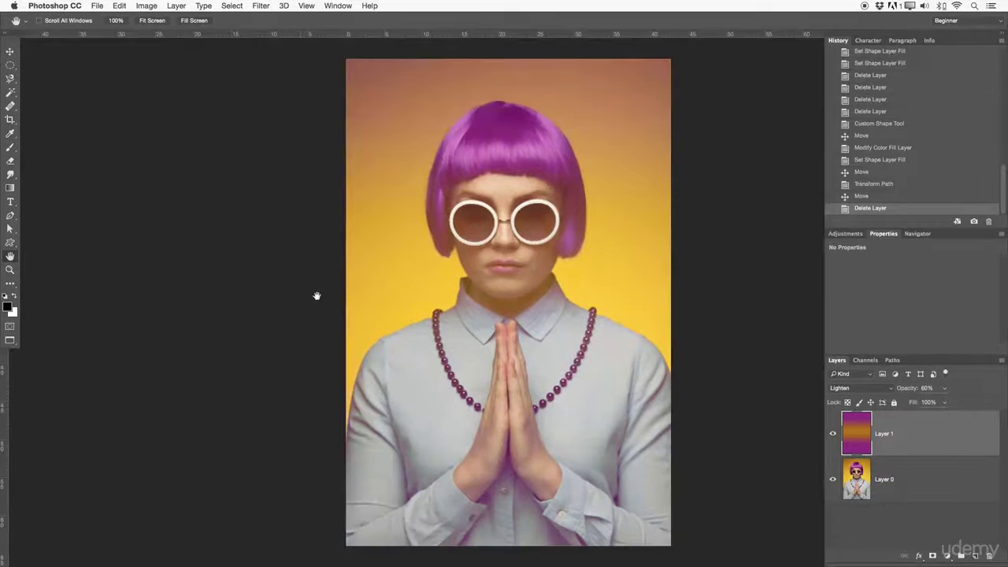
left_click_drag(477, 297, 428, 292)
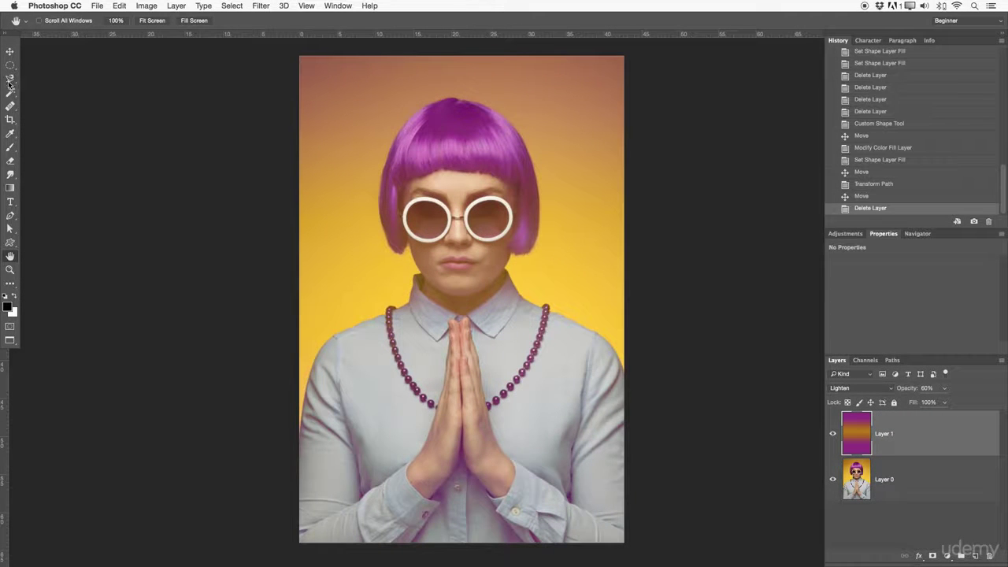
left_click(10, 81)
Trace a Magnetic Lasso selection around the hair and face
left_click(65, 91)
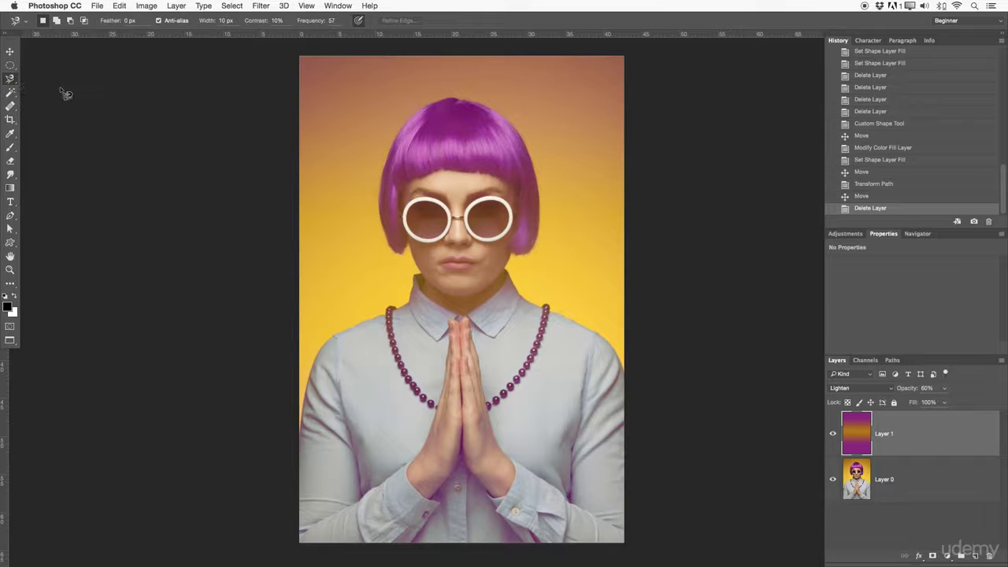
left_click(421, 187)
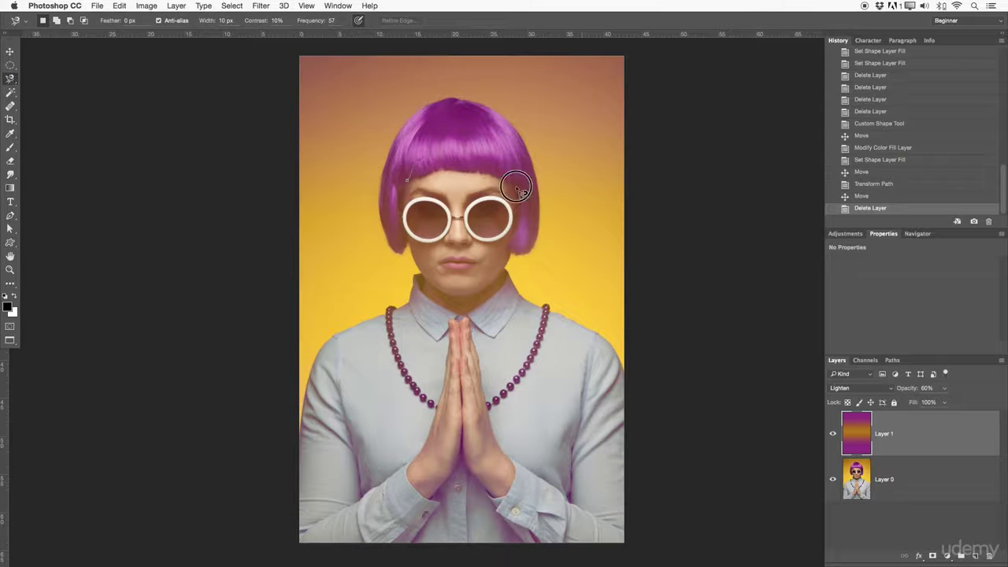
left_click(407, 181)
Zoom in on the sunglasses, drag the selected area up-left, then undo the move
key("z")
left_click(530, 184)
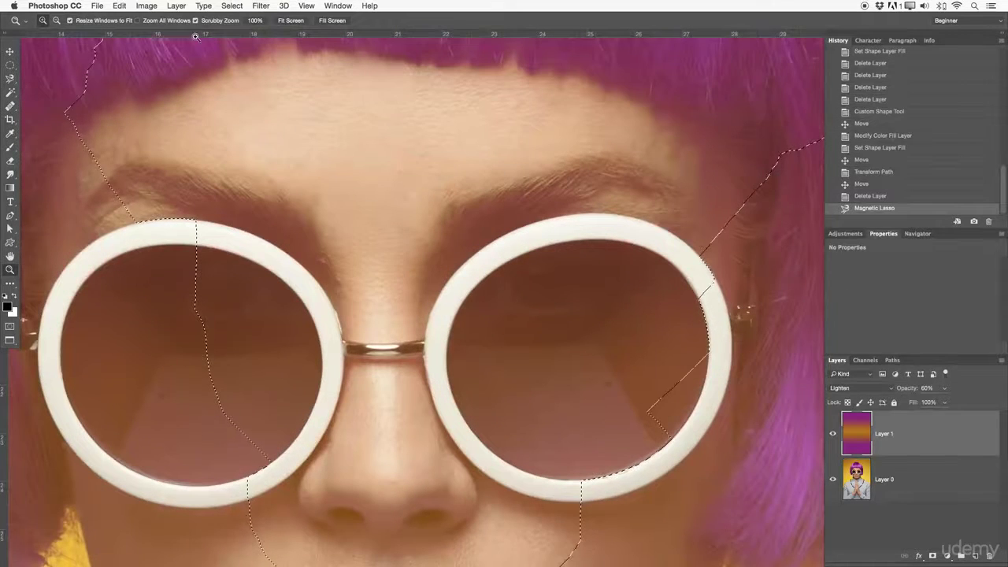
left_click(10, 51)
left_click_drag(516, 218, 322, 181)
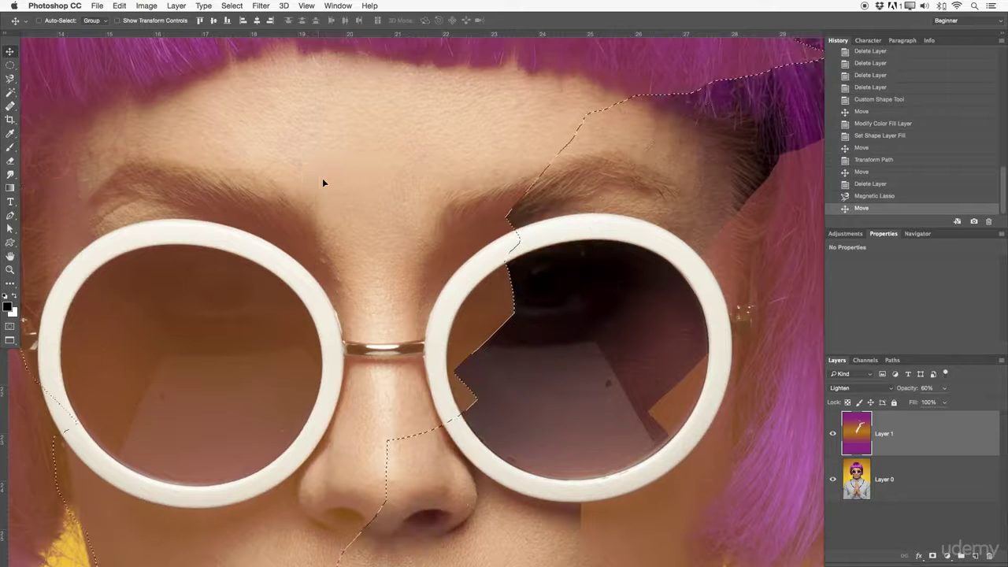
key("super+z")
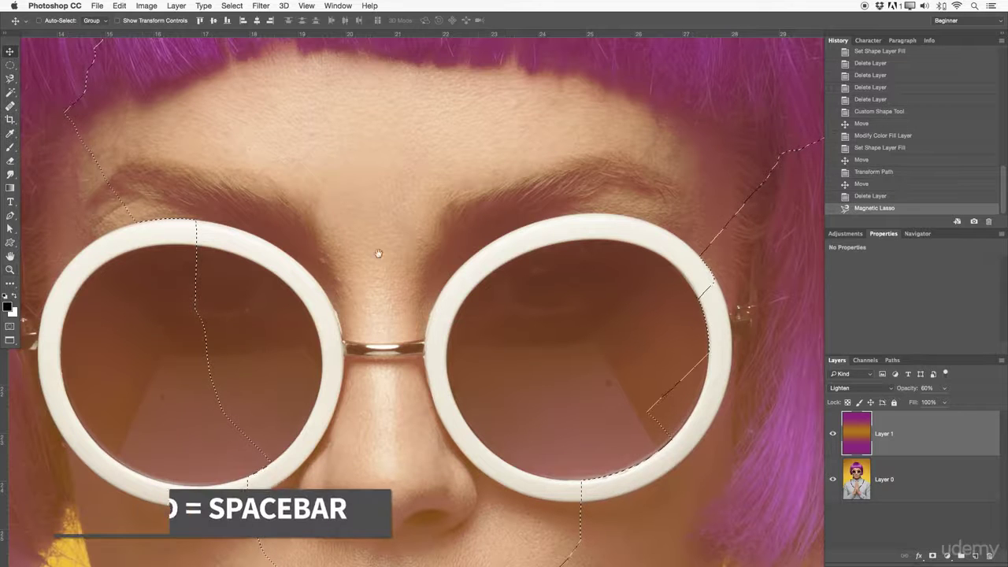
Pan to the right lens and chin, deselect, then pan back to the glasses
key("space")
left_click_drag(608, 231, 543, 117)
left_click_drag(334, 292, 412, 265)
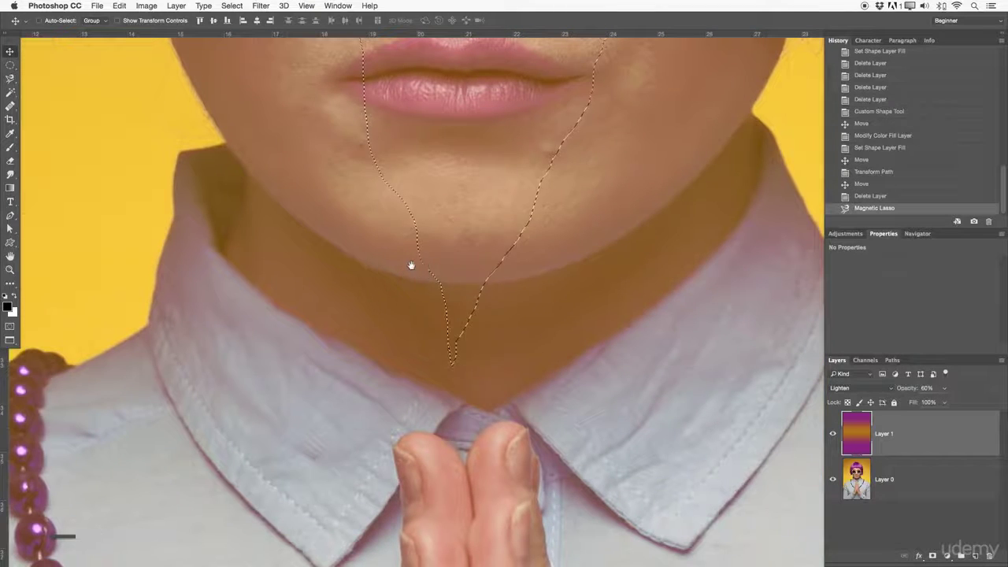
key("super+d")
key("space")
mouse_move(341, 176)
left_mouse_down()
mouse_move(510, 283)
mouse_move(467, 383)
mouse_move(434, 261)
mouse_move(475, 236)
mouse_move(588, 261)
mouse_move(385, 205)
mouse_move(481, 180)
mouse_move(558, 198)
left_mouse_up()
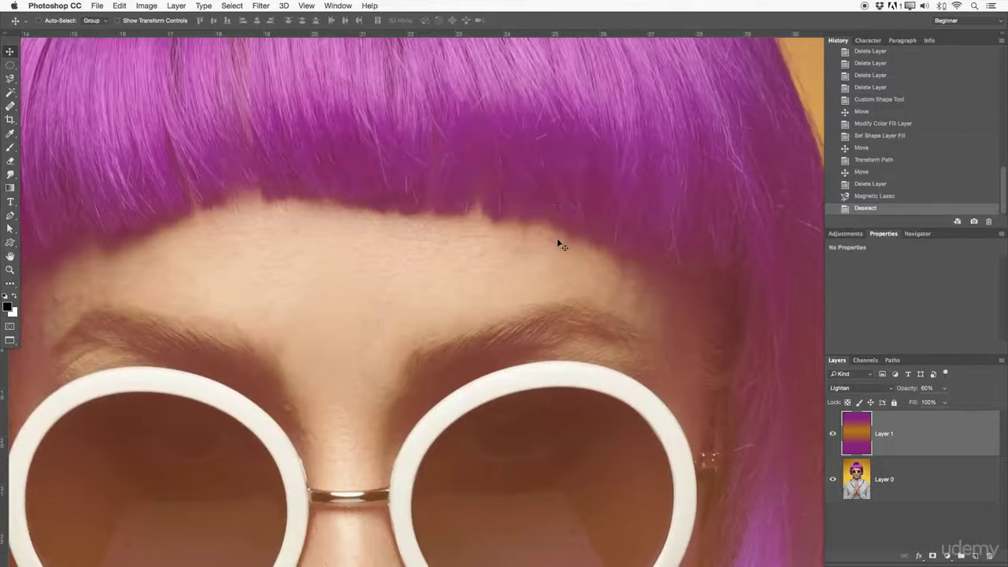
Scrubby-zoom out to the whole head, zoom into the forehead, and show the Navigator
key("z")
left_click_drag(553, 241, 44, 256)
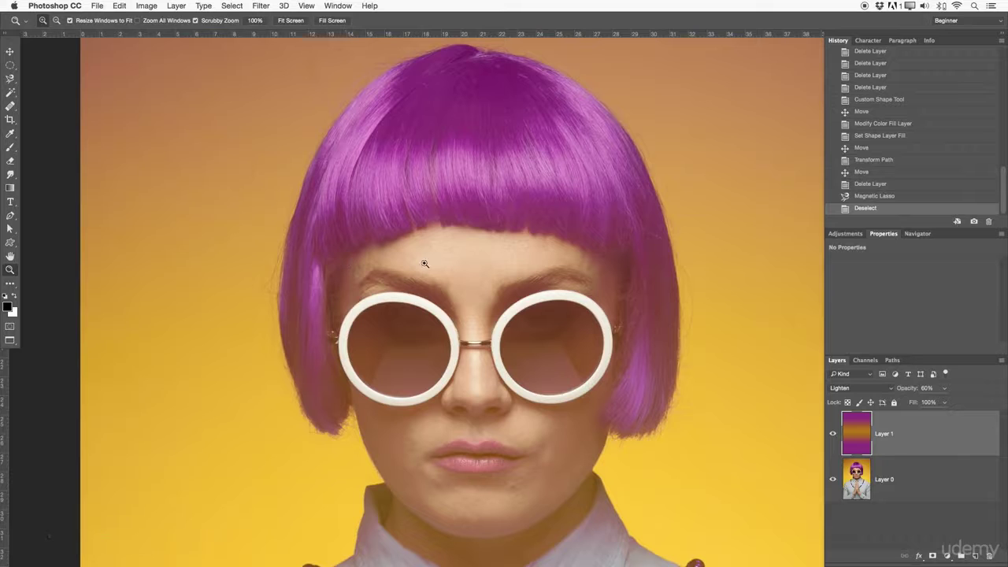
left_click_drag(432, 257, 410, 270)
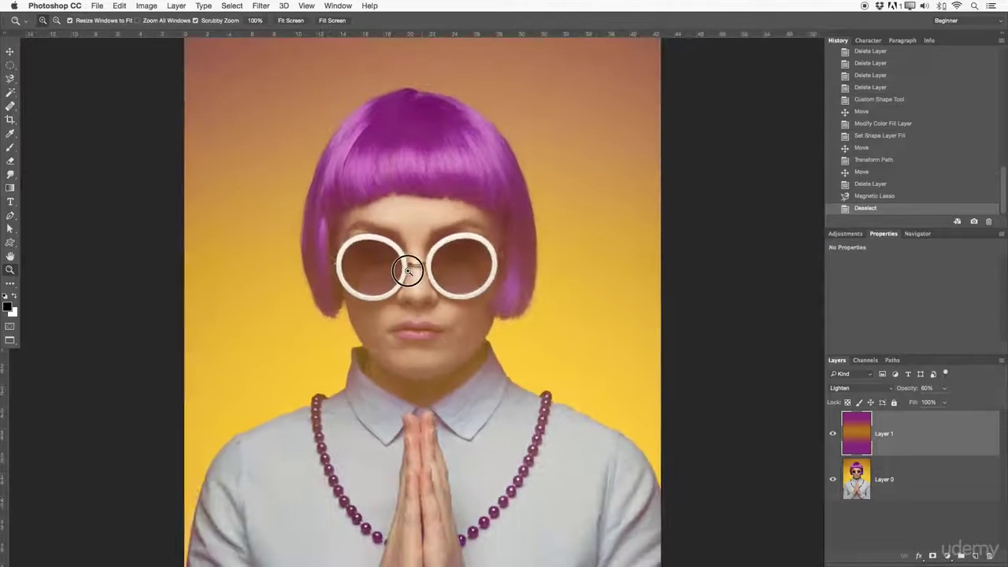
left_click(918, 233)
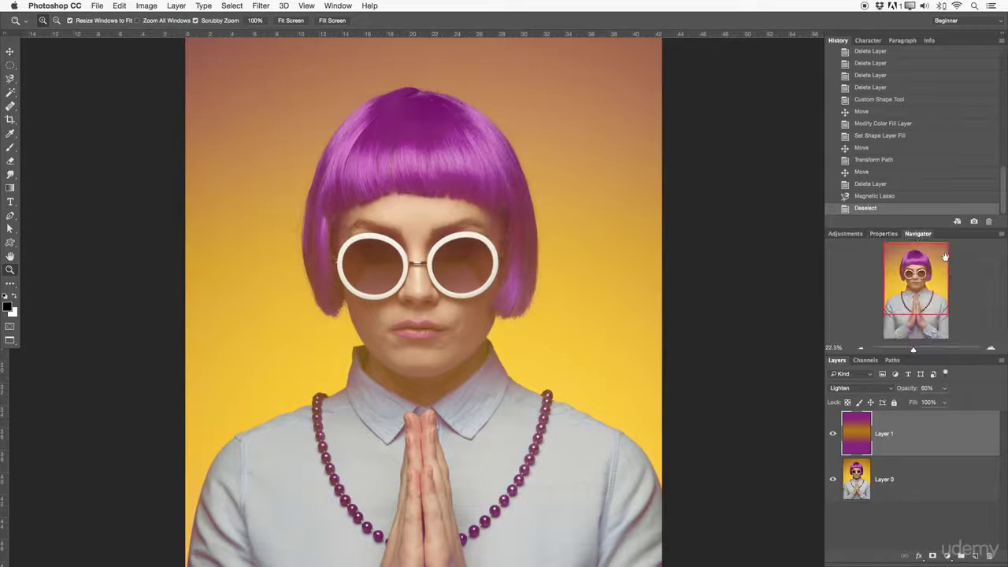
Switch between the Adjustments and Navigator panels, then zoom in around the face
left_click(845, 233)
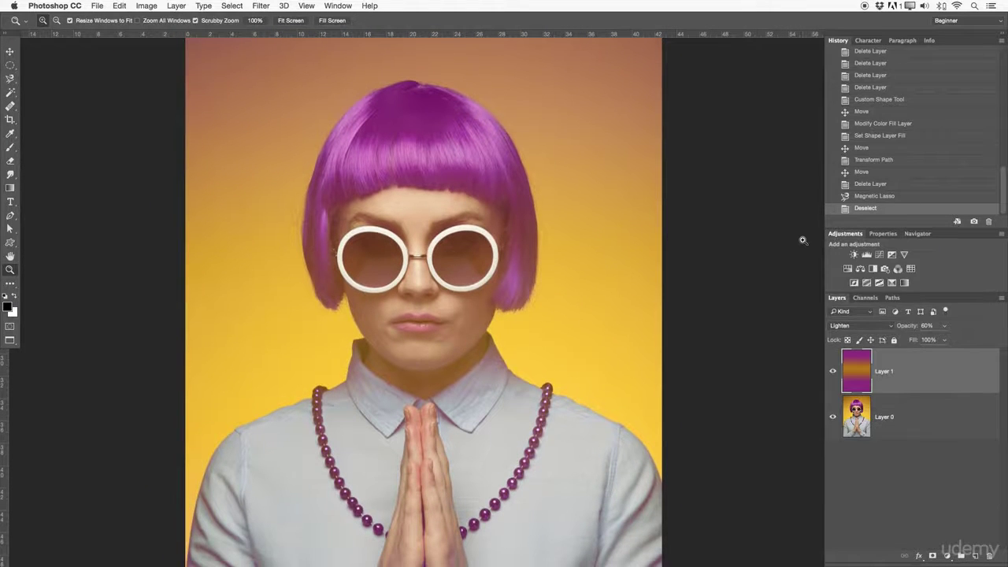
left_click(918, 234)
left_click(845, 233)
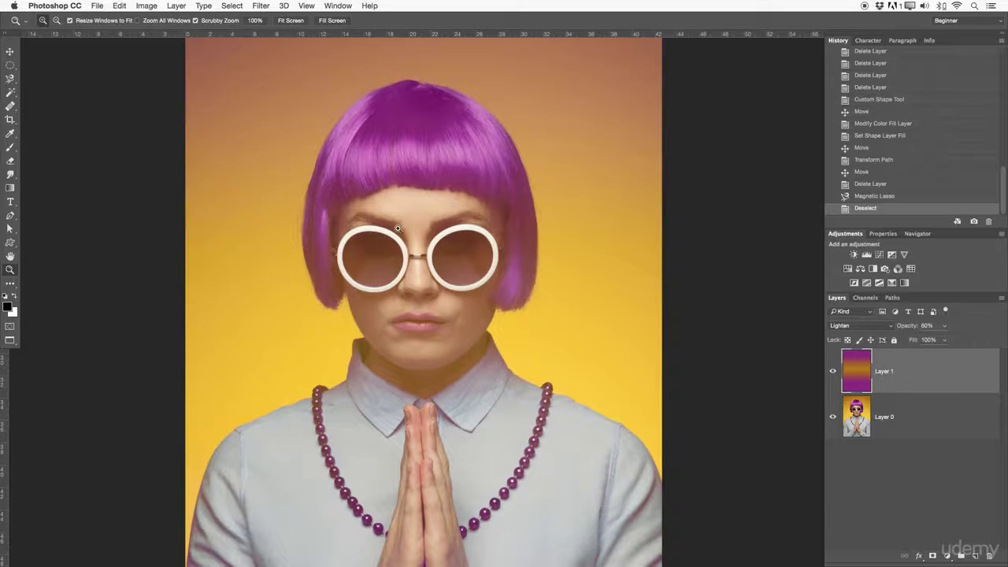
mouse_move(398, 228)
left_mouse_down()
mouse_move(423, 230)
mouse_move(370, 228)
mouse_move(393, 224)
left_mouse_up()
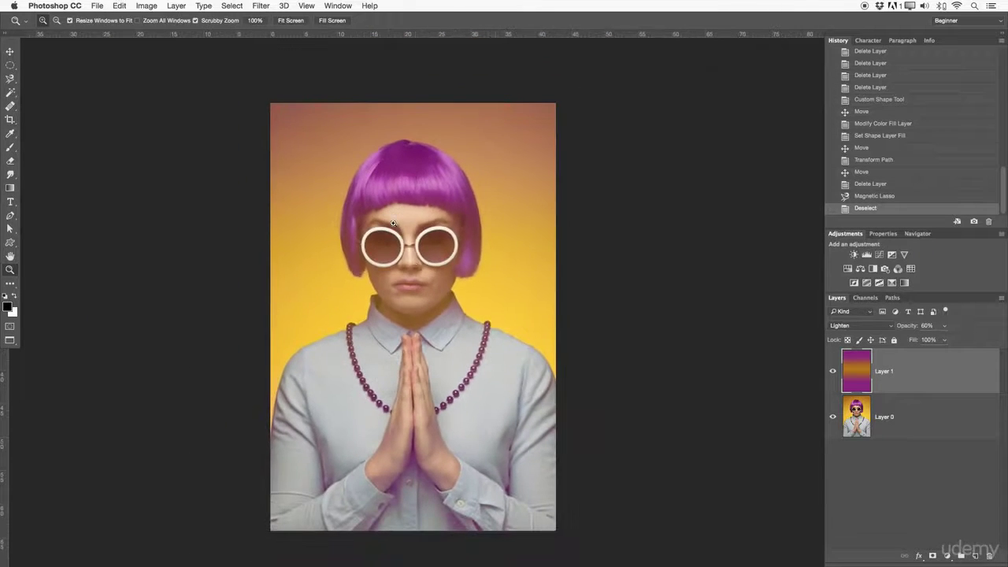
left_click_drag(412, 268, 448, 282)
Pan the close-up to frame wig, sunglasses and necklace, then open the toolbar's extra tools
key("space")
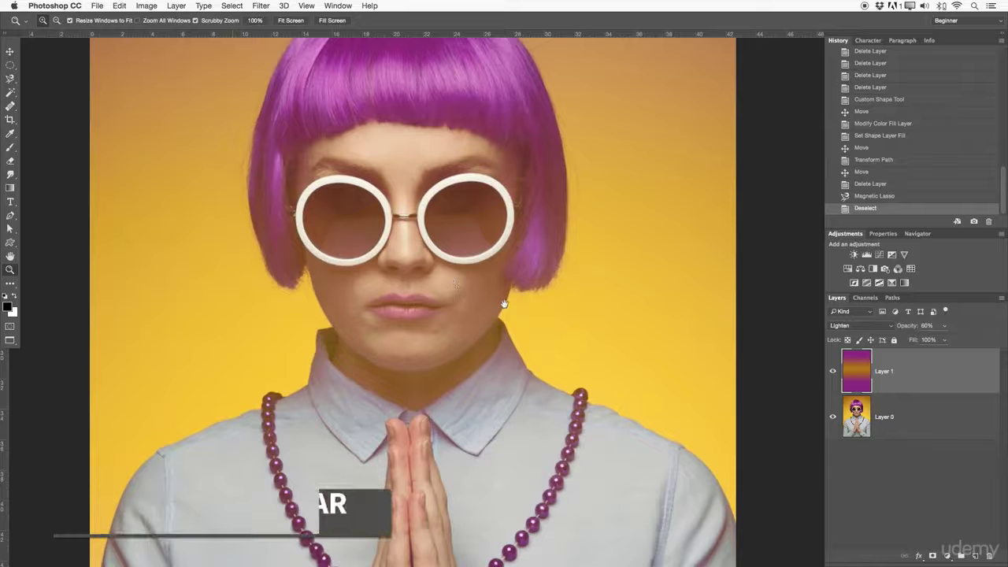
left_click_drag(467, 270, 581, 187)
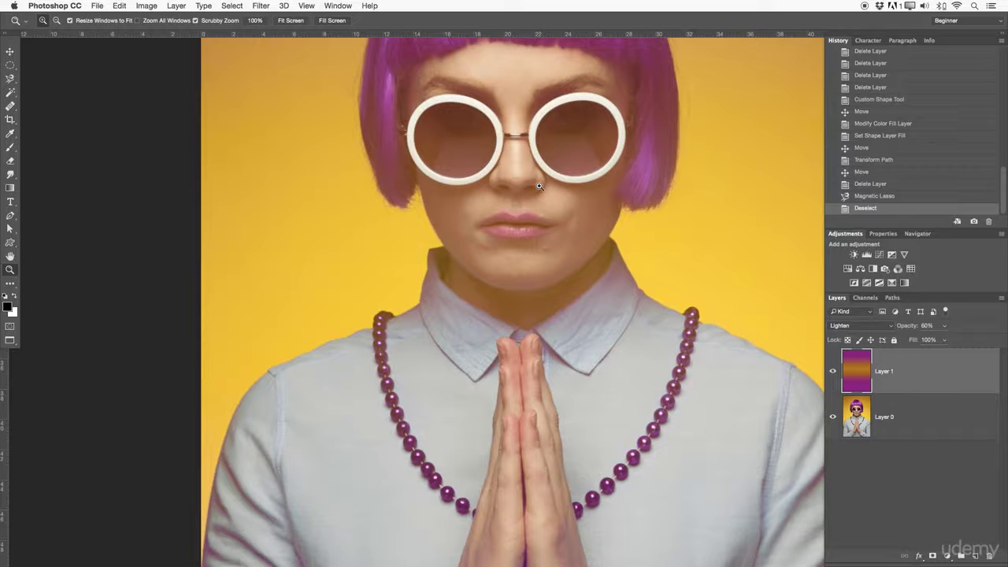
left_click_drag(541, 187, 470, 214)
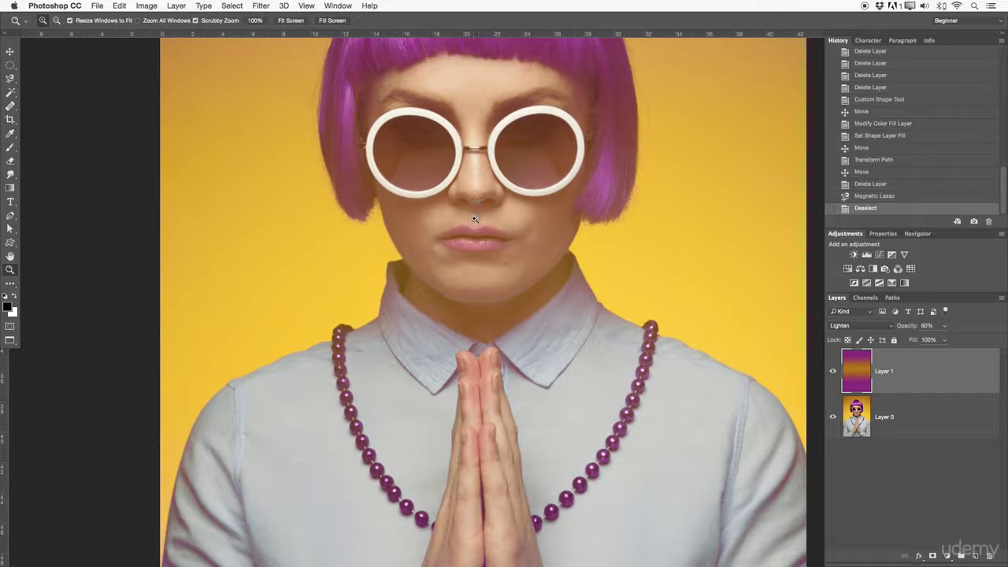
left_click_drag(509, 214, 483, 216)
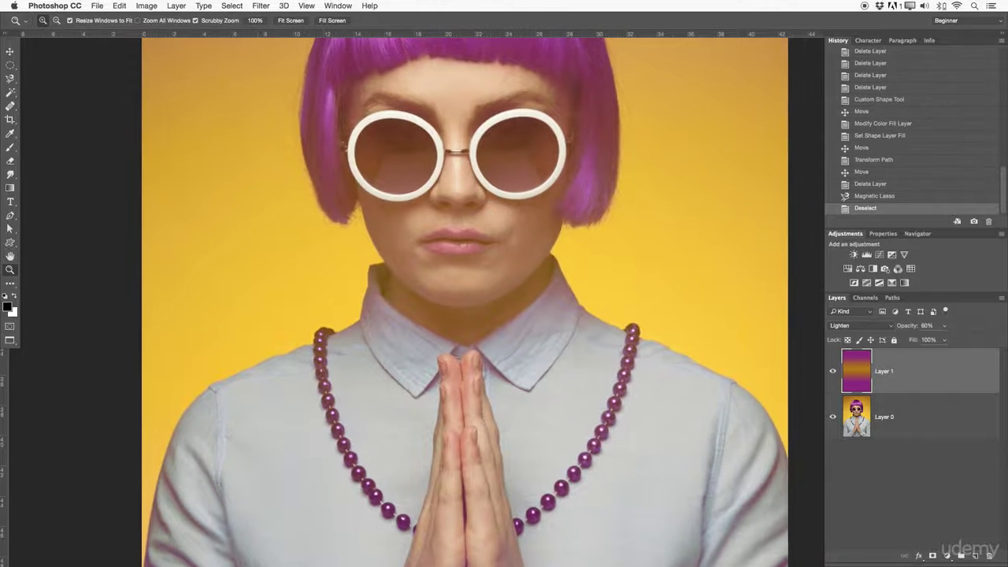
left_click(11, 285)
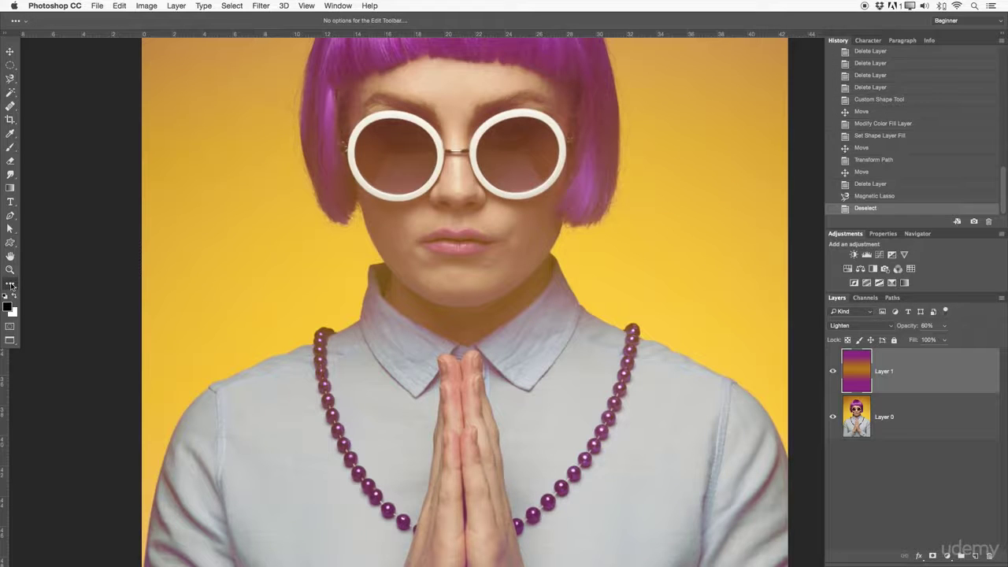
left_click(11, 285)
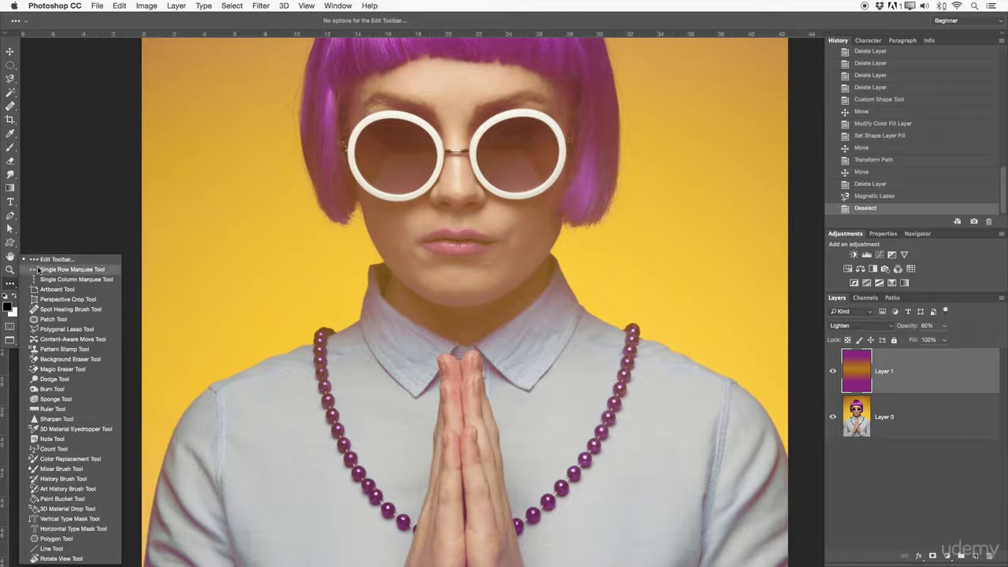
left_click(57, 262)
left_click_drag(532, 362, 652, 518)
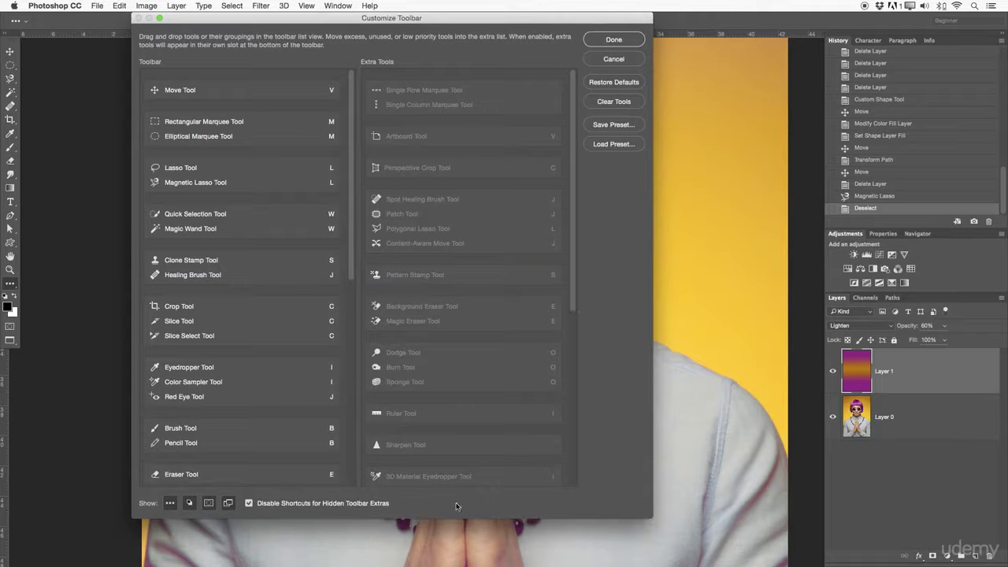
left_click_drag(575, 236, 521, 61)
left_click(624, 45)
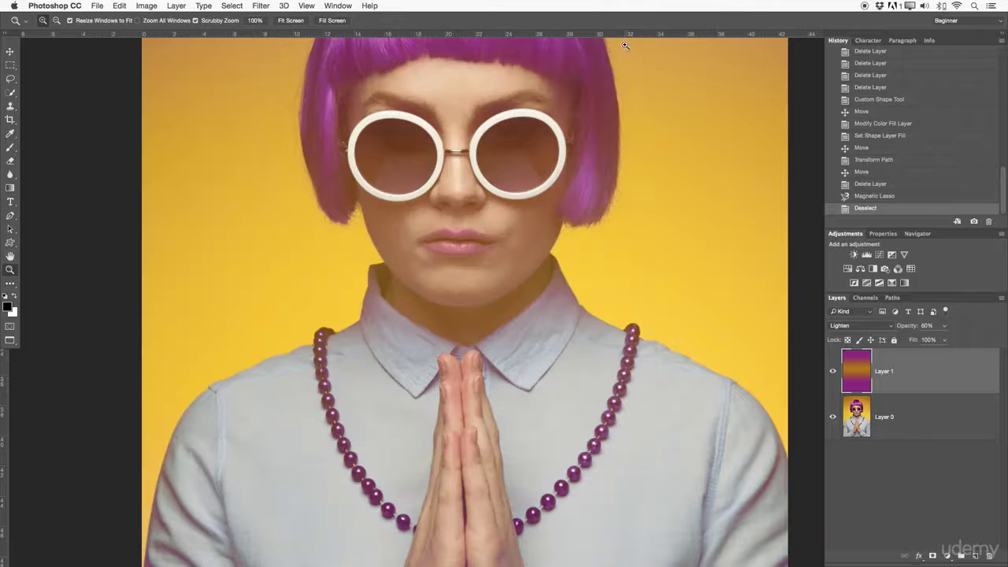
Set the foreground colour to deep red (bb0000) in the Color Picker
left_click(8, 308)
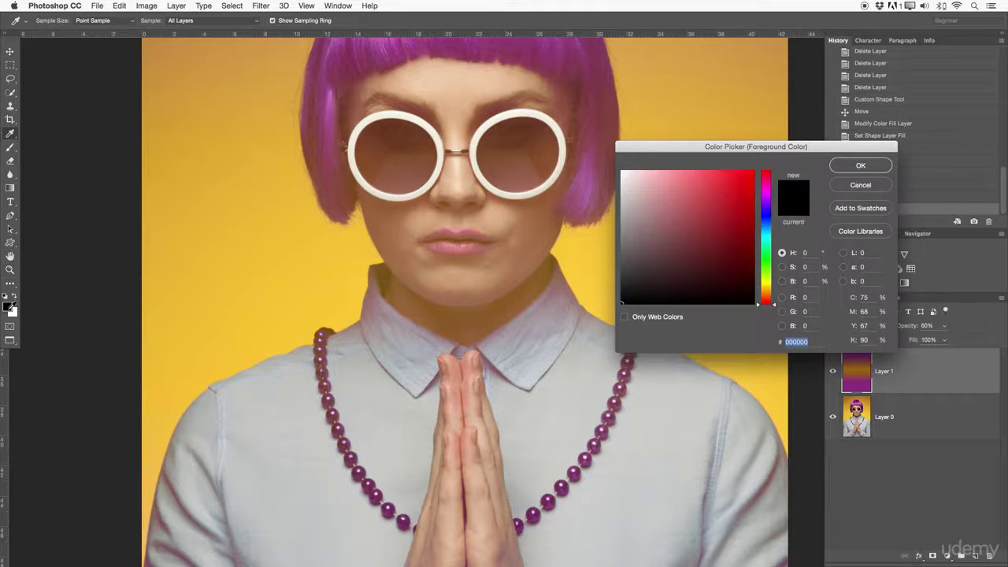
left_click_drag(678, 146, 471, 169)
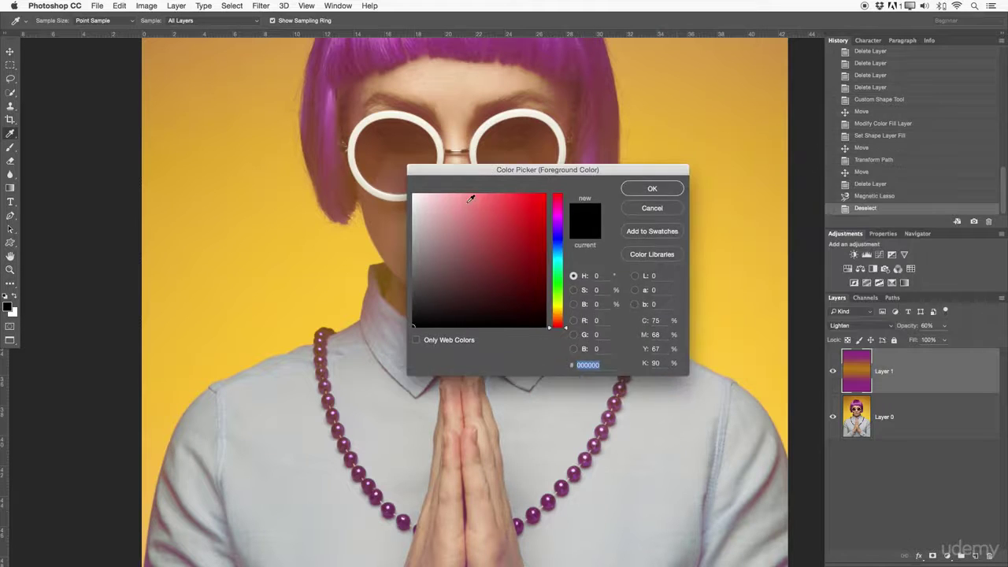
left_click_drag(512, 206, 594, 222)
left_click(646, 185)
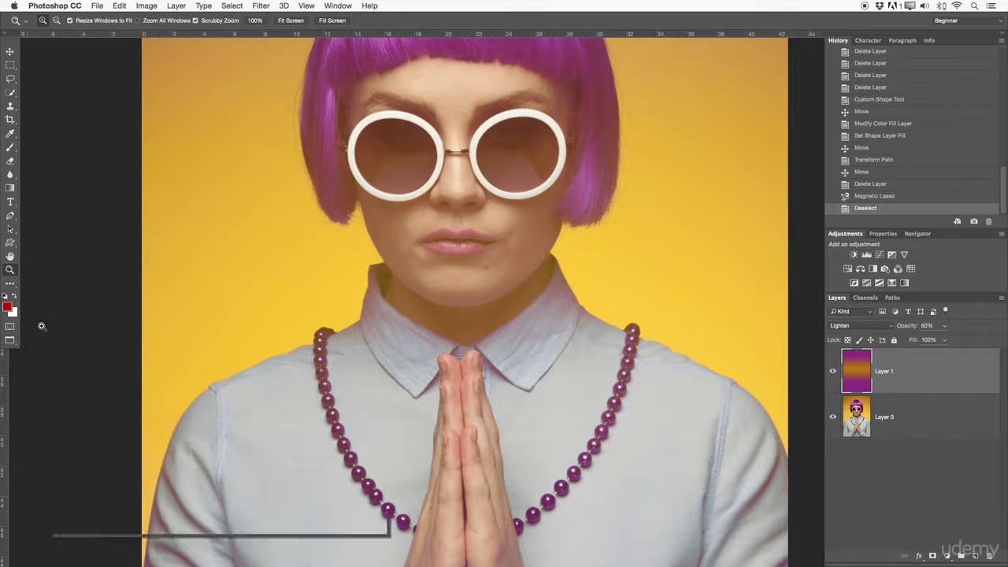
Reset and swap the colours, enter Quick Mask, and paint a faint mask over the face
key("d")
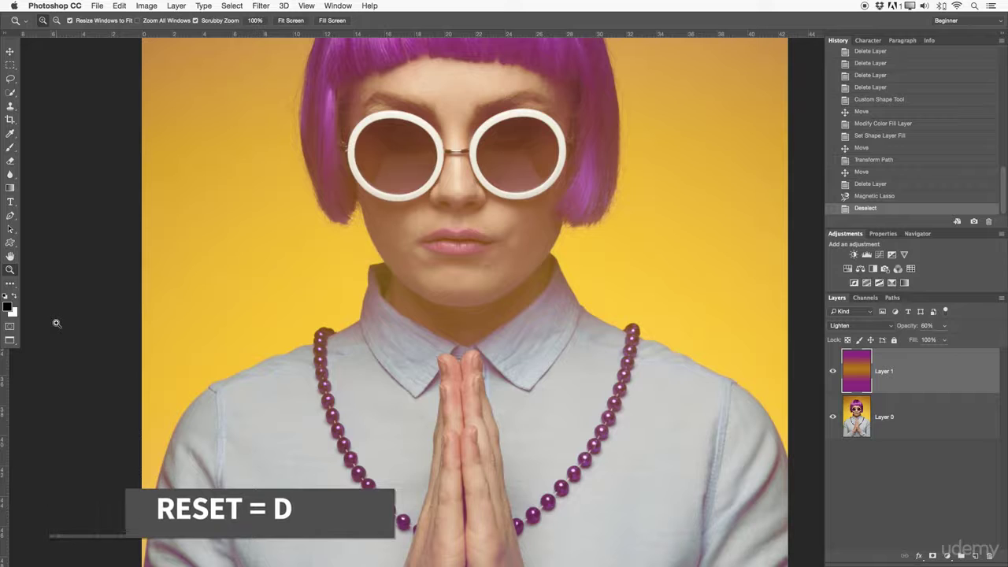
key("x")
key("x")
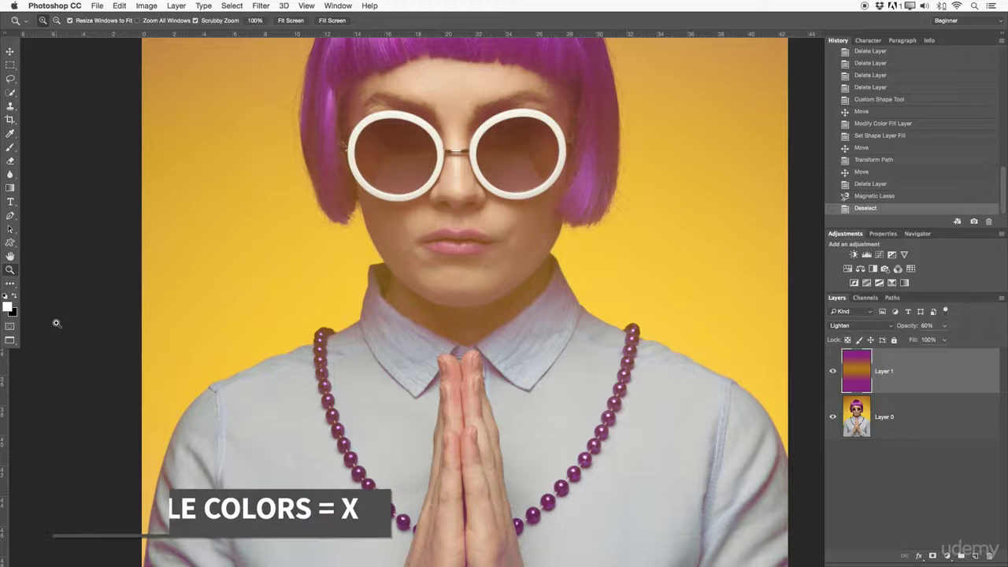
left_click(10, 327)
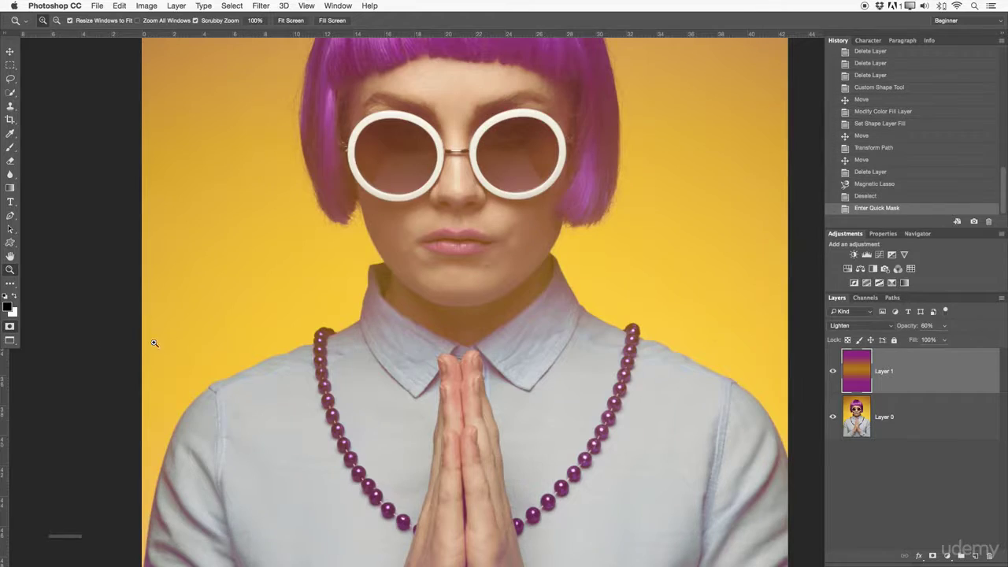
mouse_move(246, 310)
left_mouse_down()
mouse_move(427, 250)
mouse_move(238, 315)
mouse_move(248, 320)
left_mouse_up()
key("b")
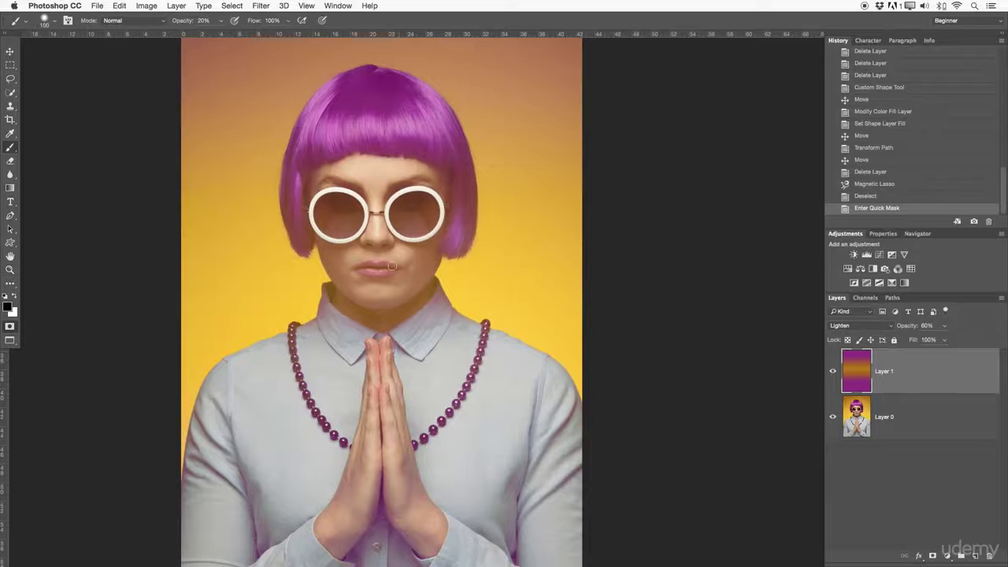
mouse_move(392, 266)
left_mouse_down()
mouse_move(382, 286)
mouse_move(333, 216)
mouse_move(356, 311)
mouse_move(363, 236)
mouse_move(402, 181)
mouse_move(374, 193)
mouse_move(370, 153)
left_mouse_up()
Paint a solid mask over face and neck with a 1100 brush at 100% opacity, then convert it to a selection
key("bracketright")
key("bracketright")
key("bracketright")
key("bracketright")
key("bracketright")
key("bracketright")
key("bracketright")
key("bracketright")
key("bracketright")
key("bracketright")
left_click(206, 21)
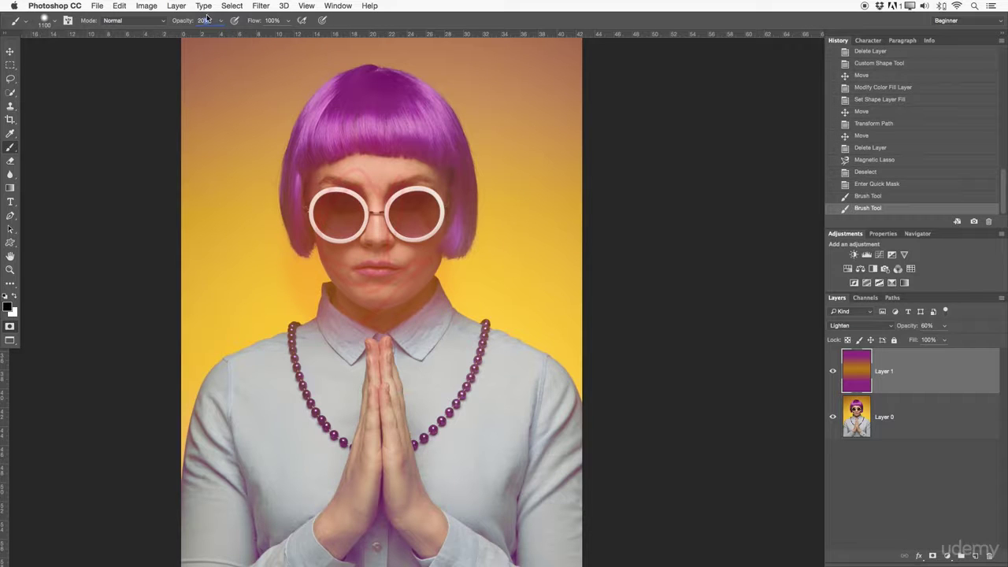
left_click(274, 21)
type("100")
key("Return")
mouse_move(374, 338)
left_mouse_down()
mouse_move(354, 166)
mouse_move(293, 288)
mouse_move(462, 123)
mouse_move(496, 252)
mouse_move(322, 276)
mouse_move(480, 236)
left_mouse_up()
left_click(9, 326)
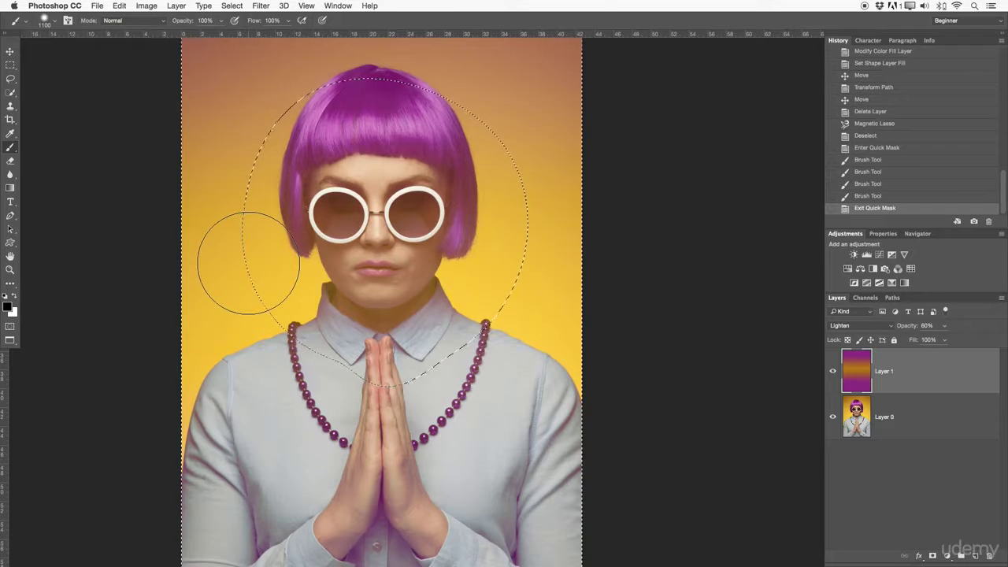
Re-enter Quick Mask, zoom out to the whole portrait, exit, then enter Quick Mask again
left_click(9, 326)
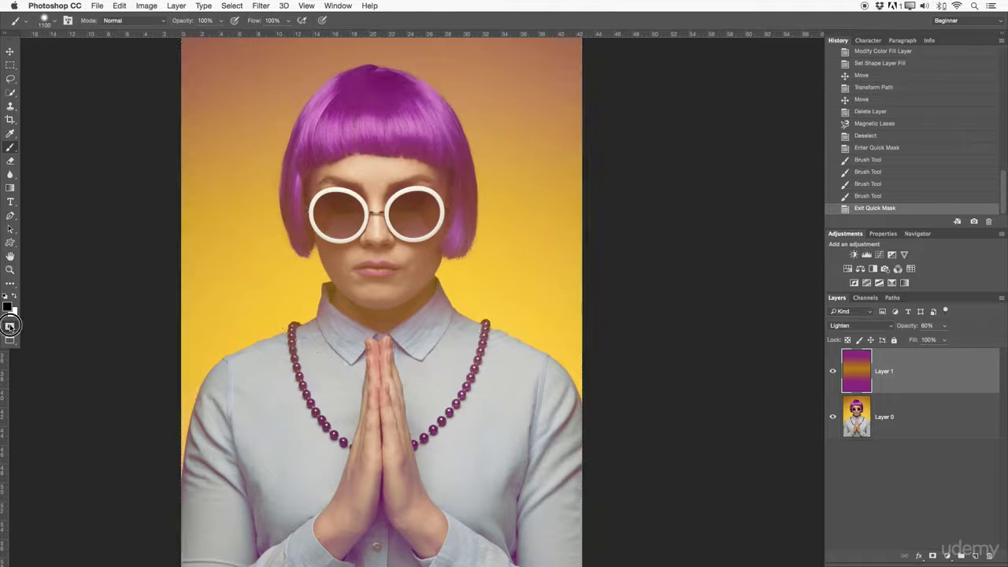
key("z")
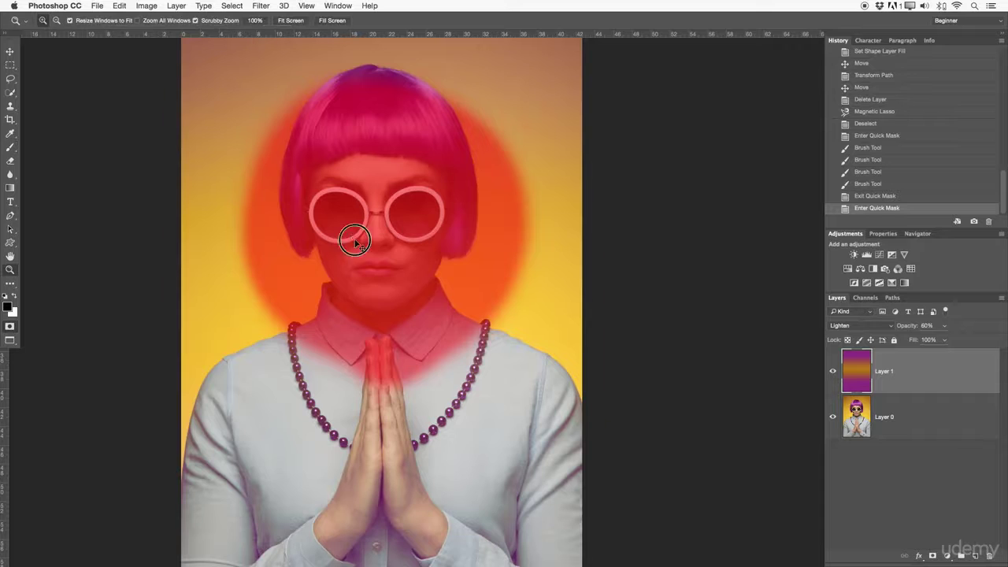
left_click(354, 240, "alt")
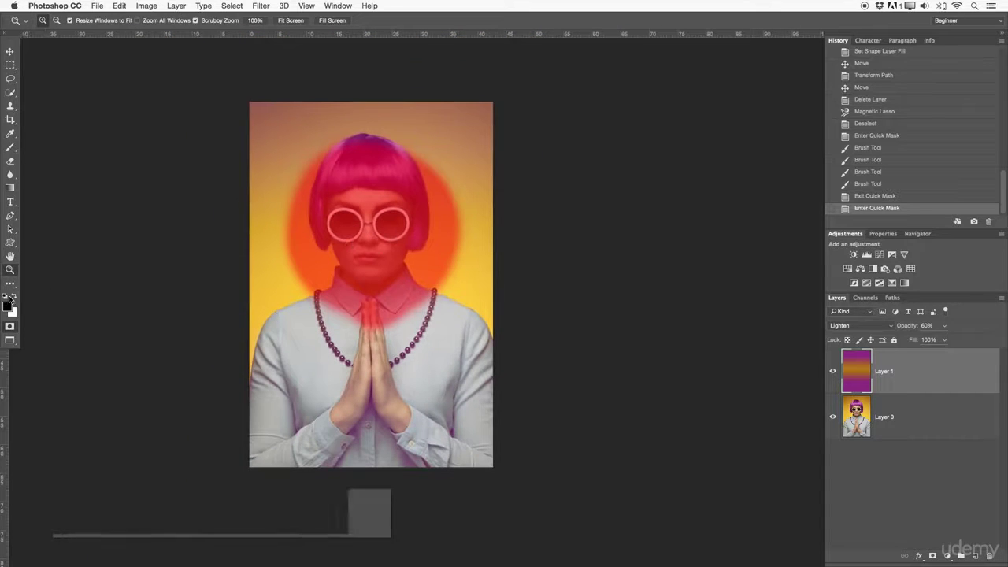
key("q")
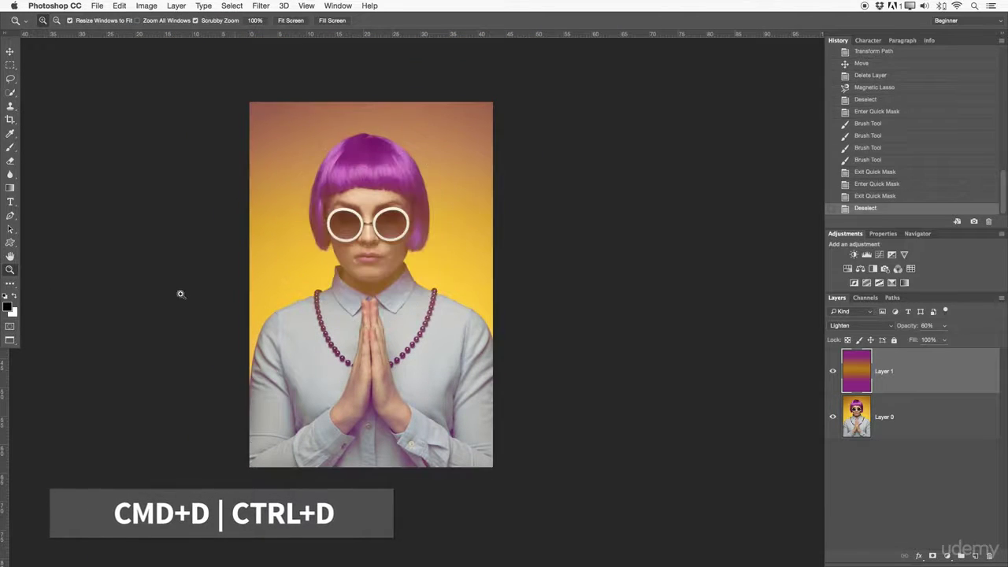
left_click(10, 327)
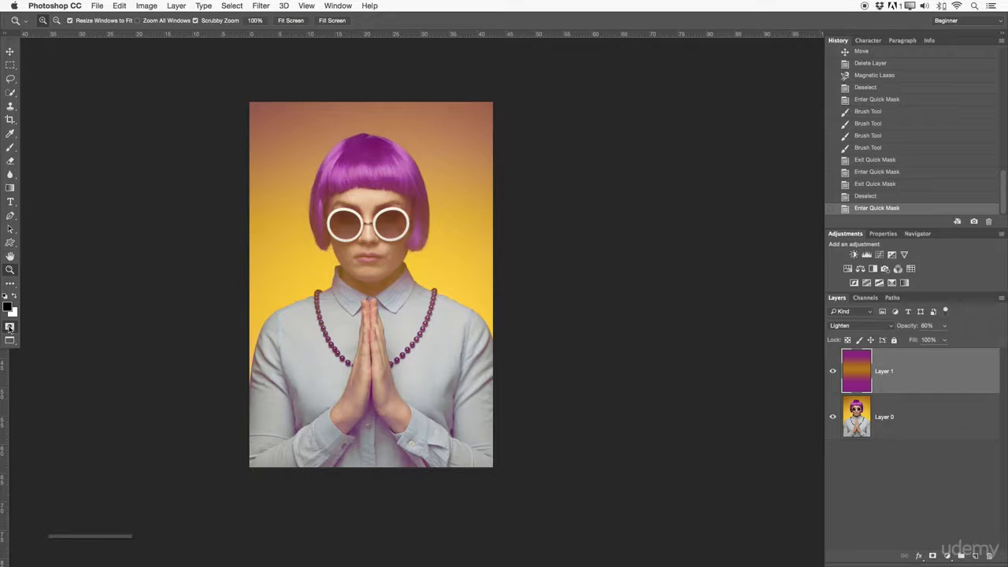
Pick the Brush, shrink it to 700, and zoom in on the sunglasses
left_click(10, 148)
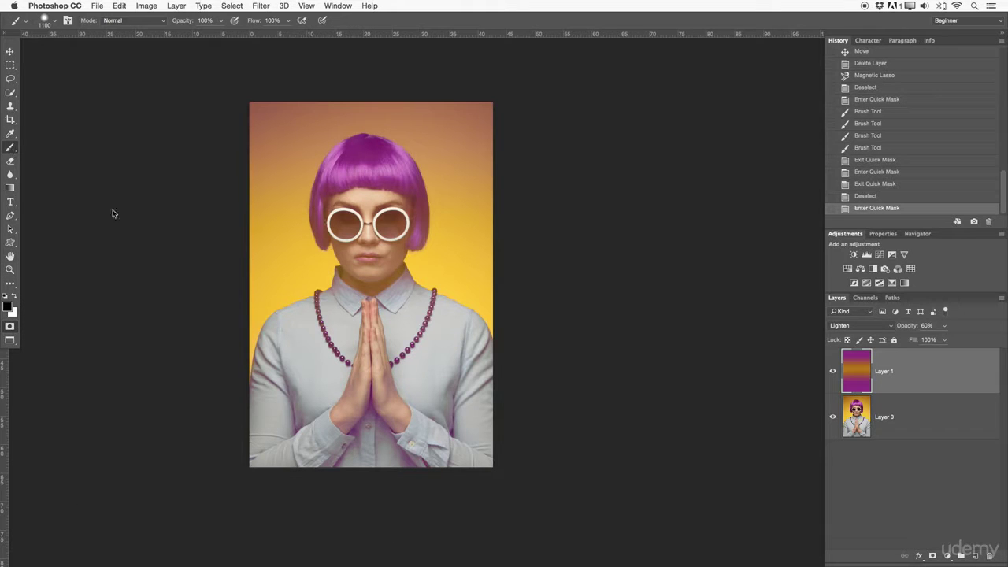
mouse_move(378, 250)
left_mouse_down()
mouse_move(371, 266)
mouse_move(419, 274)
mouse_move(408, 270)
mouse_move(412, 367)
left_mouse_up()
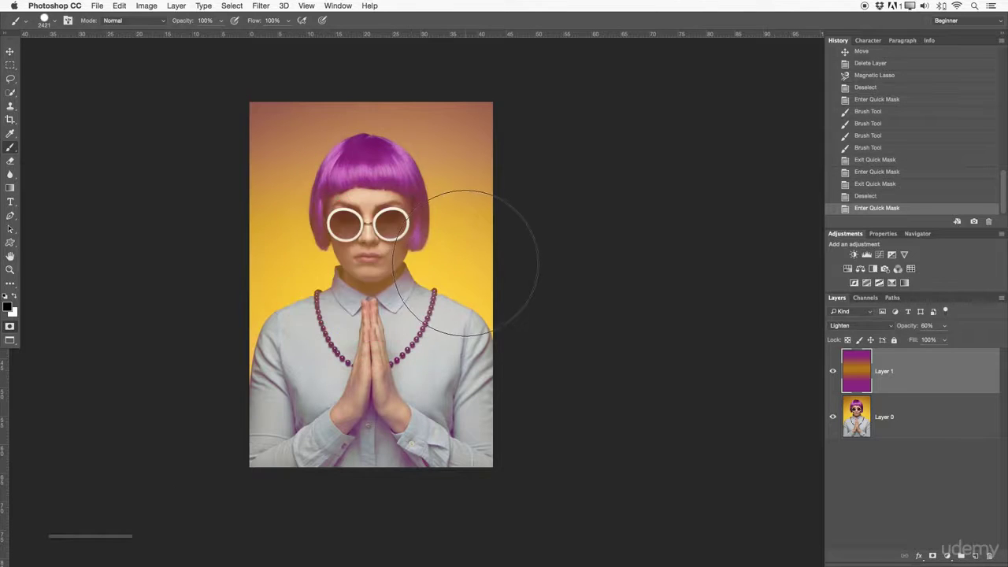
key("z")
left_click_drag(379, 234, 580, 292)
Shrink the brush to 125 and paint the mask over the right lens's top and left edges
key("b")
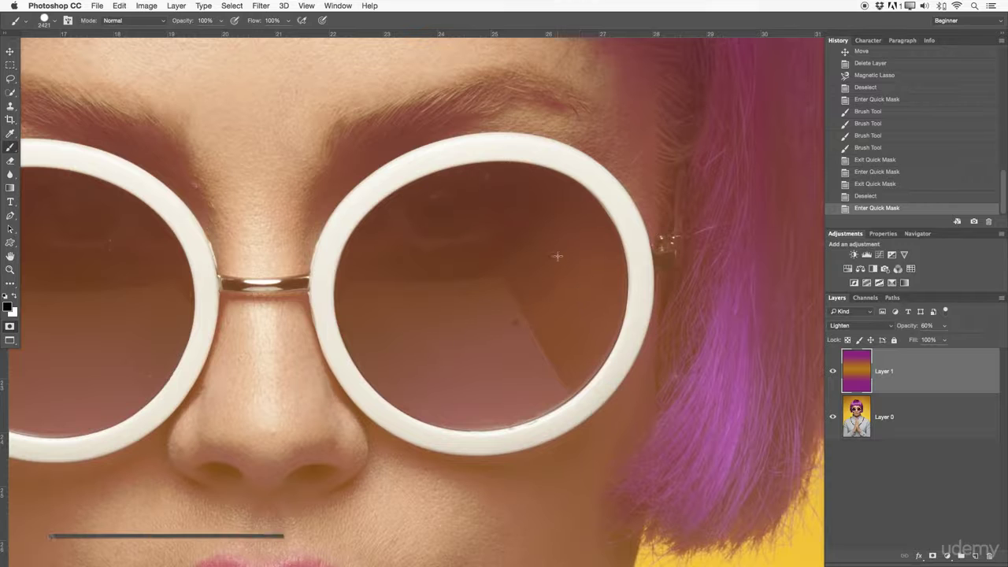
mouse_move(554, 259)
left_mouse_down()
mouse_move(411, 249)
mouse_move(236, 264)
left_mouse_up()
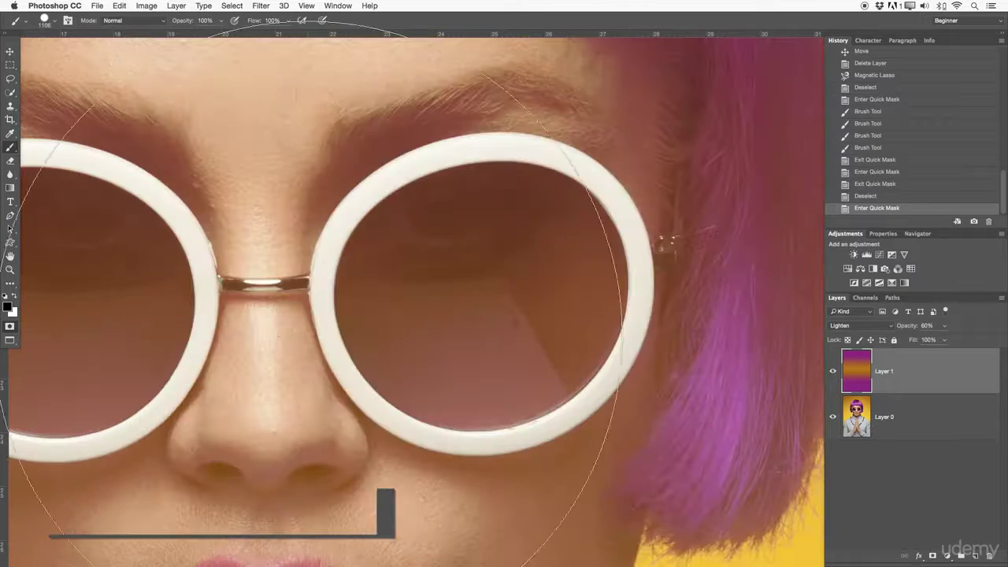
left_click_drag(555, 311, 324, 333)
key("bracketleft")
key("bracketleft")
key("bracketleft")
key("bracketleft")
key("bracketleft")
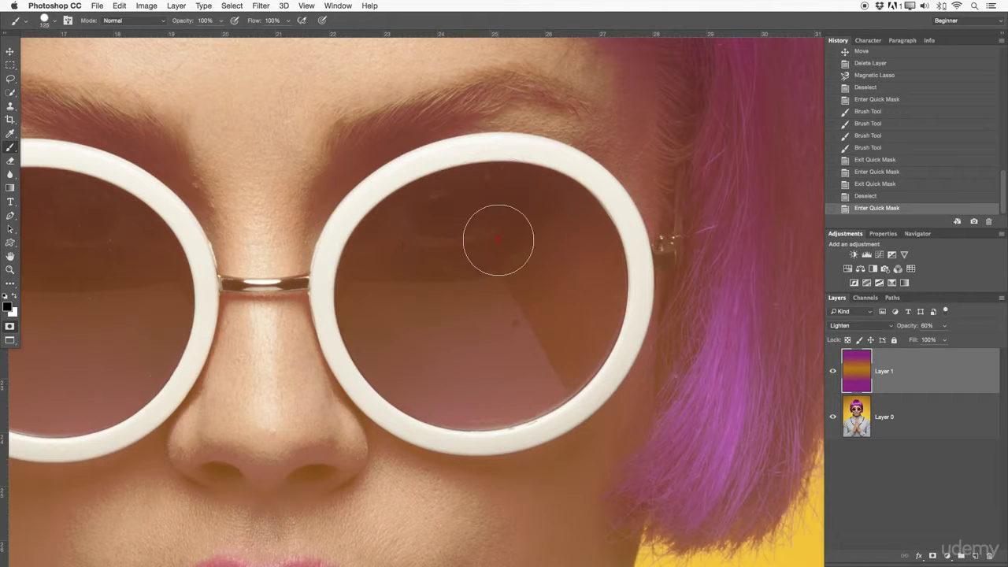
mouse_move(498, 234)
left_mouse_down()
mouse_move(463, 201)
mouse_move(432, 207)
mouse_move(391, 234)
mouse_move(370, 275)
mouse_move(405, 356)
mouse_move(544, 216)
mouse_move(423, 329)
mouse_move(517, 219)
mouse_move(481, 194)
mouse_move(535, 203)
mouse_move(588, 249)
mouse_move(558, 363)
mouse_move(592, 291)
mouse_move(536, 375)
mouse_move(410, 371)
mouse_move(364, 301)
mouse_move(395, 367)
mouse_move(423, 387)
mouse_move(509, 386)
mouse_move(554, 355)
mouse_move(504, 397)
mouse_move(559, 323)
mouse_move(370, 275)
mouse_move(443, 181)
mouse_move(423, 197)
mouse_move(370, 294)
mouse_move(417, 288)
left_mouse_up()
mouse_move(466, 198)
left_mouse_down()
mouse_move(507, 179)
mouse_move(532, 188)
left_mouse_up()
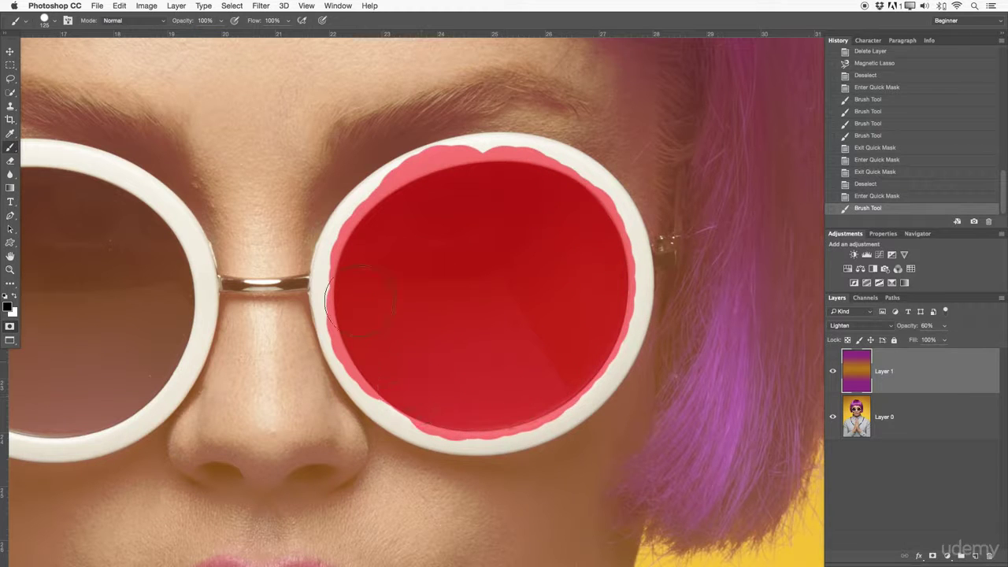
mouse_move(361, 298)
left_mouse_down()
mouse_move(369, 276)
mouse_move(391, 363)
mouse_move(443, 417)
left_mouse_up()
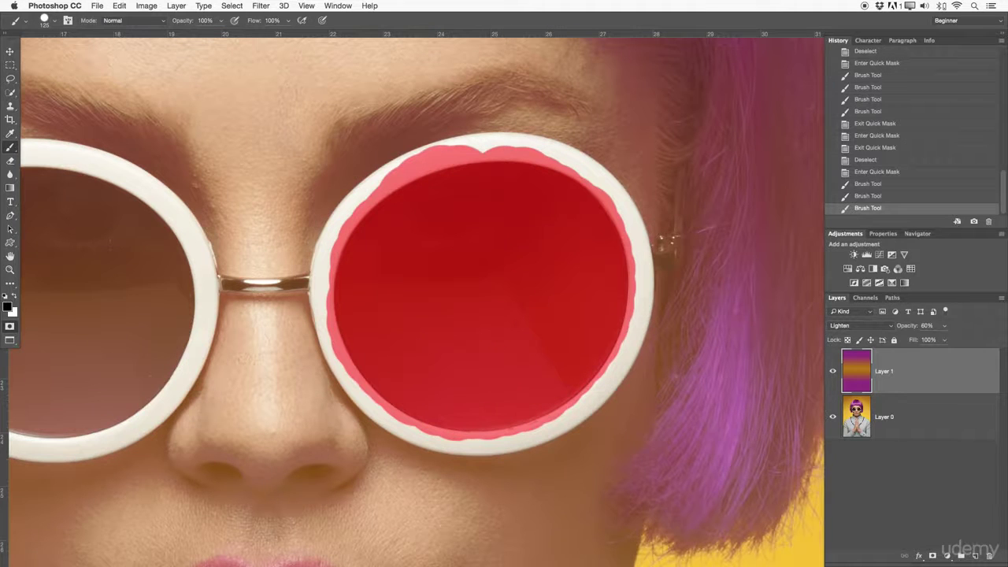
Turn the lens mask into a selection and zoom out to the whole face and hair
left_click(10, 326)
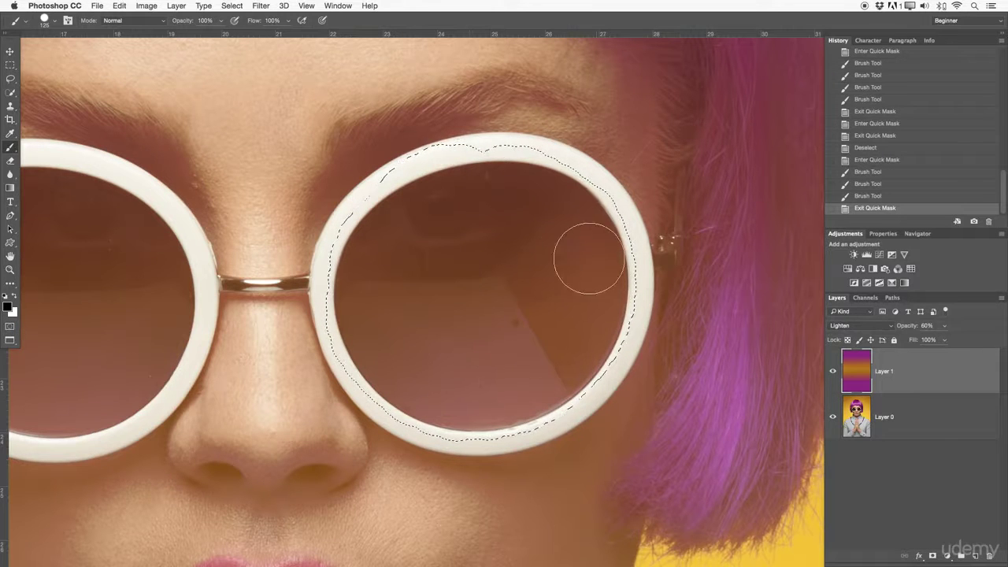
key("z")
left_click(562, 255, "alt")
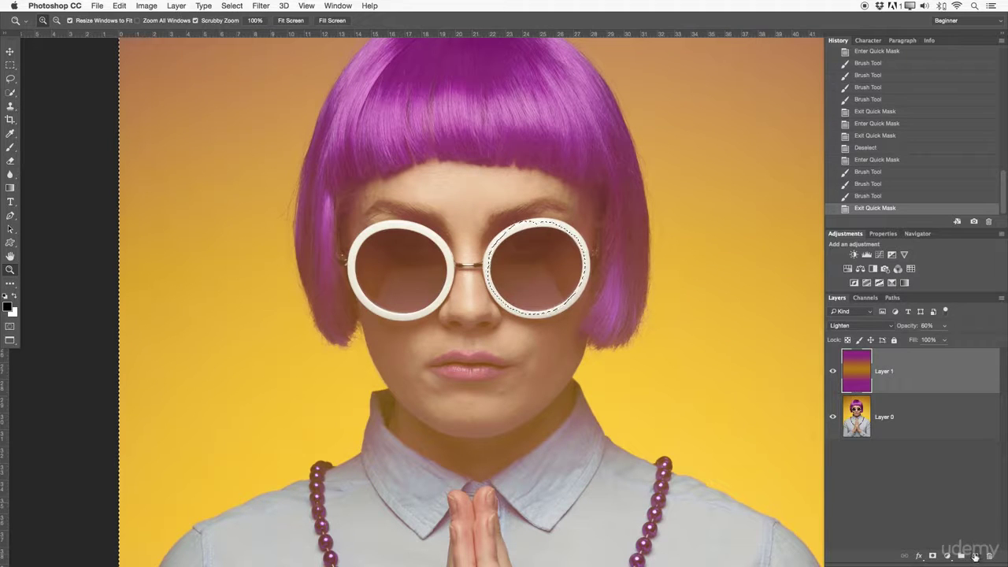
Add an empty Layer 2 above Layer 1, deselect, then toggle Quick Mask on and off
left_click(975, 555)
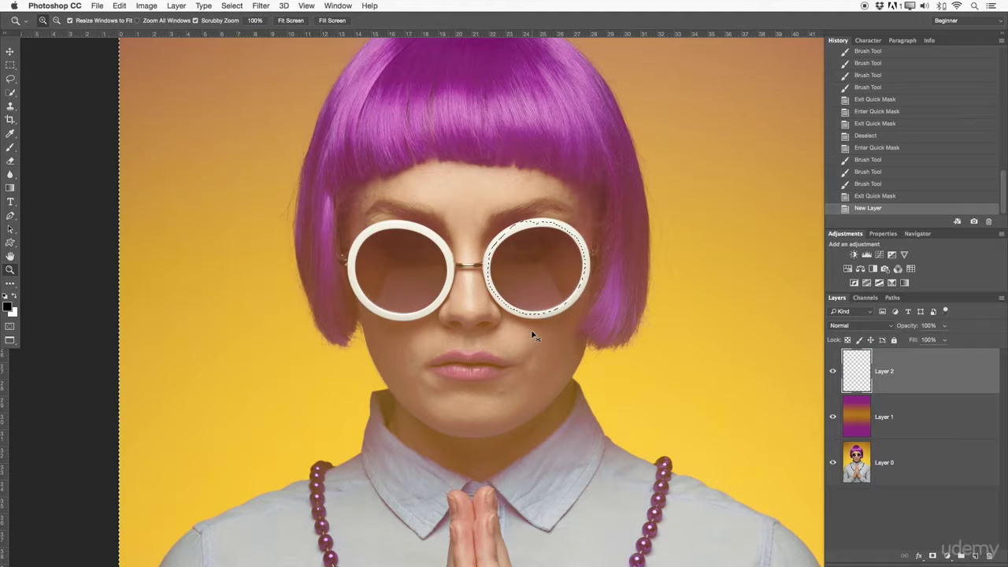
key("super+d")
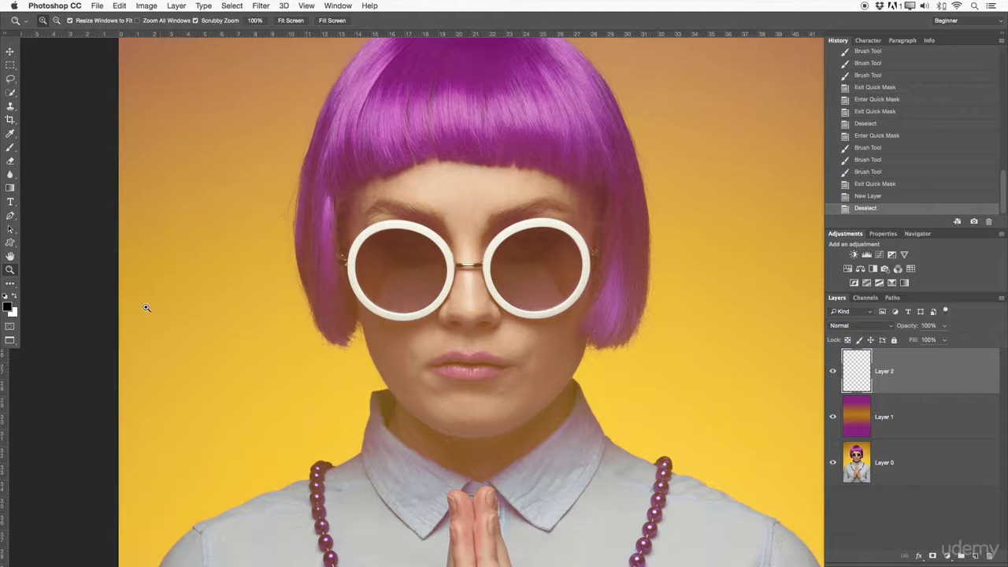
scroll(470, 265, "down", 5)
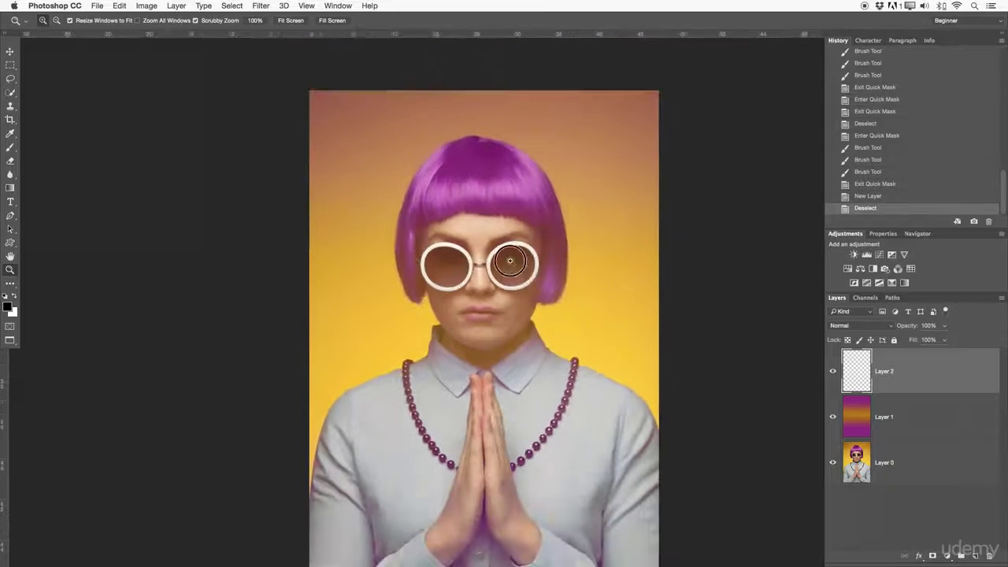
scroll(465, 236, "down", 1)
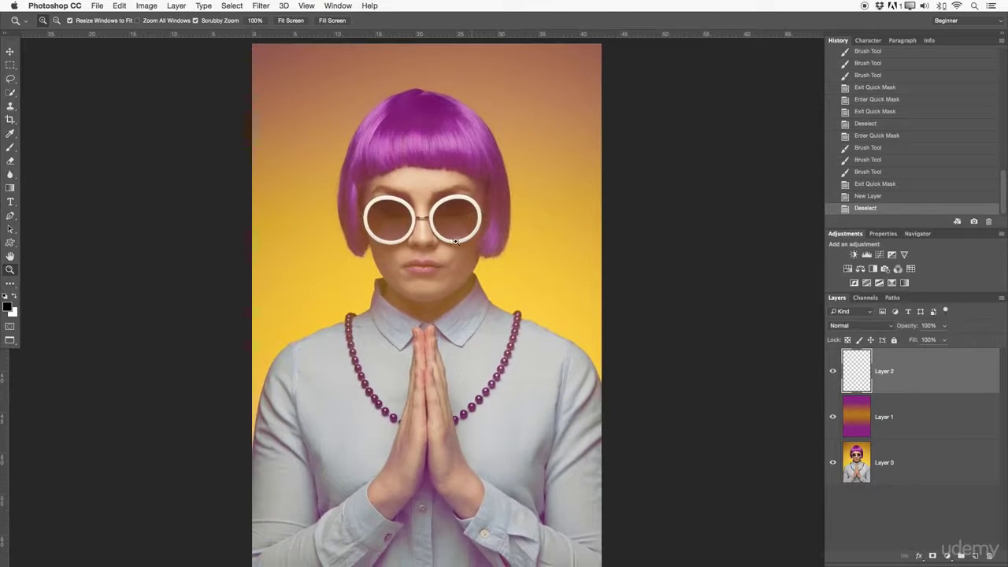
left_click(11, 326)
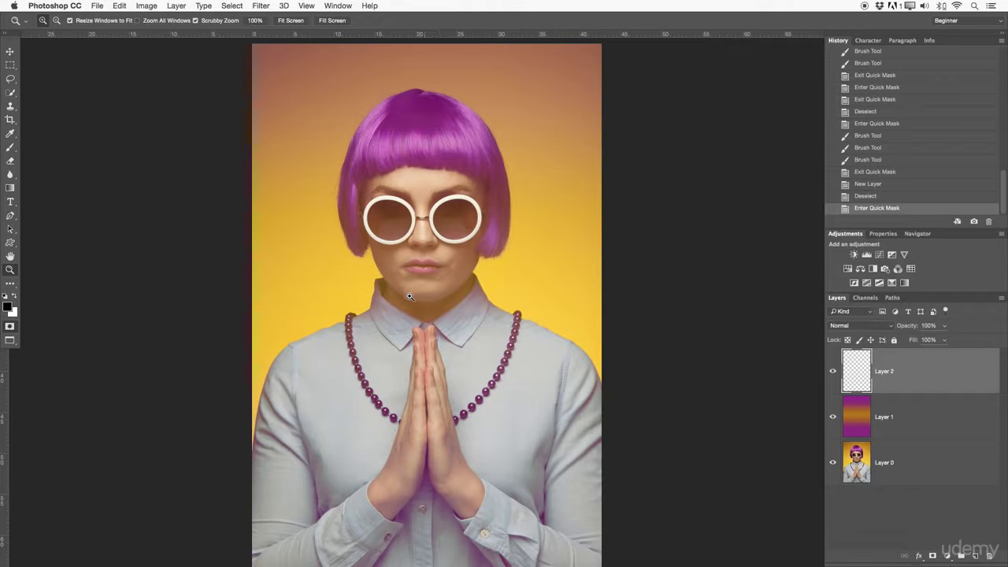
left_click(11, 326)
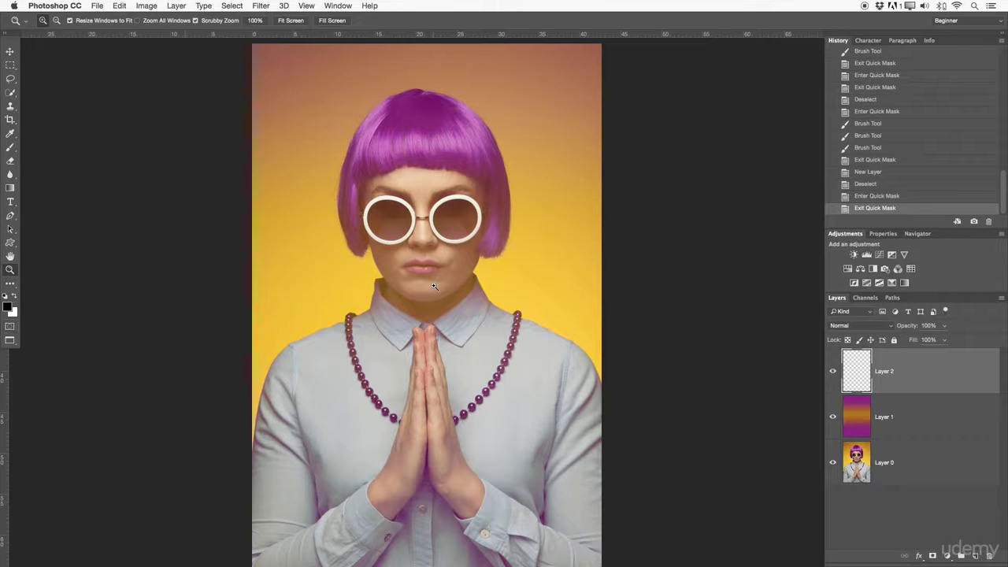
left_click(11, 341)
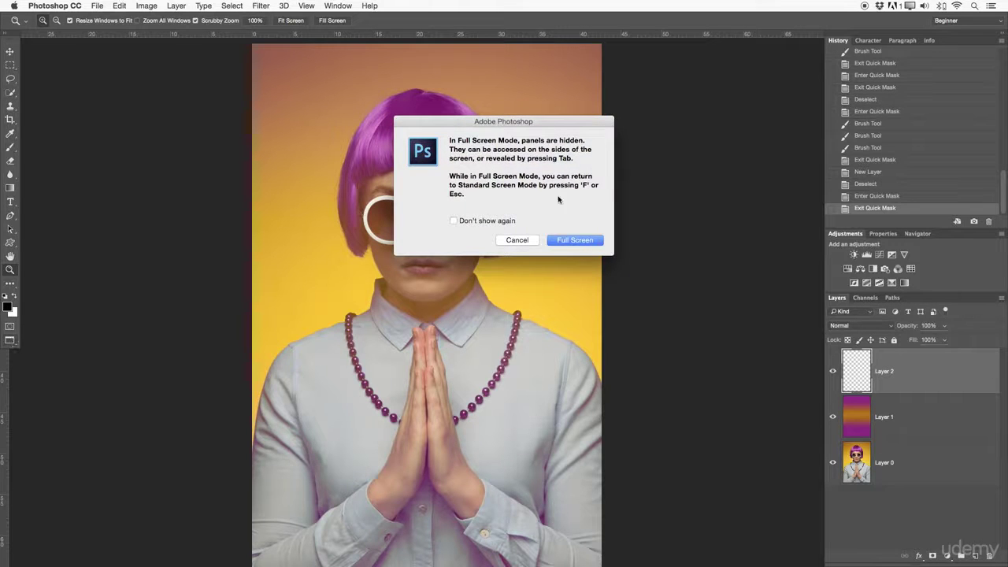
left_click(574, 240)
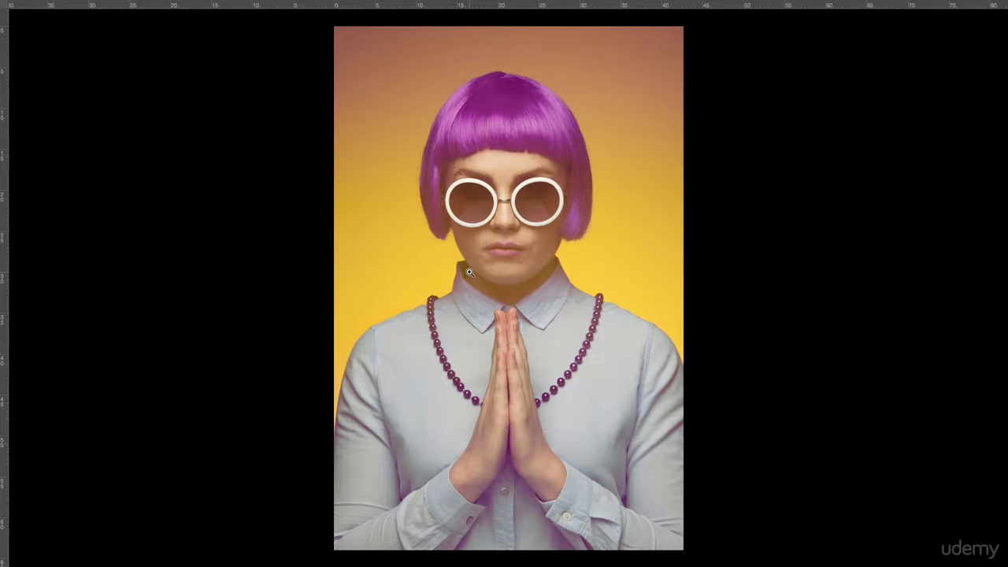
key("f")
key("f")
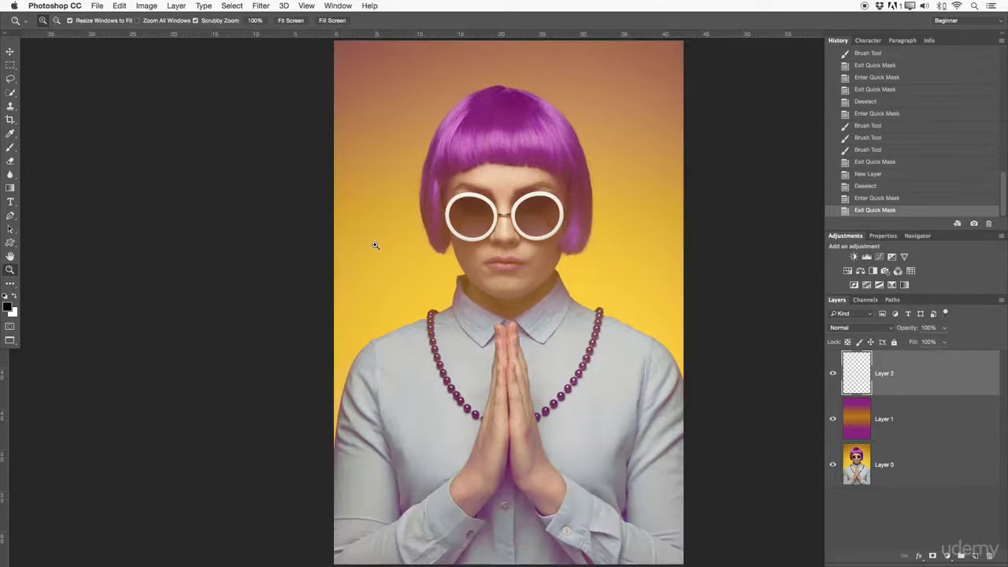
mouse_move(467, 262)
left_mouse_down()
mouse_move(446, 259)
mouse_move(464, 265)
left_mouse_up()
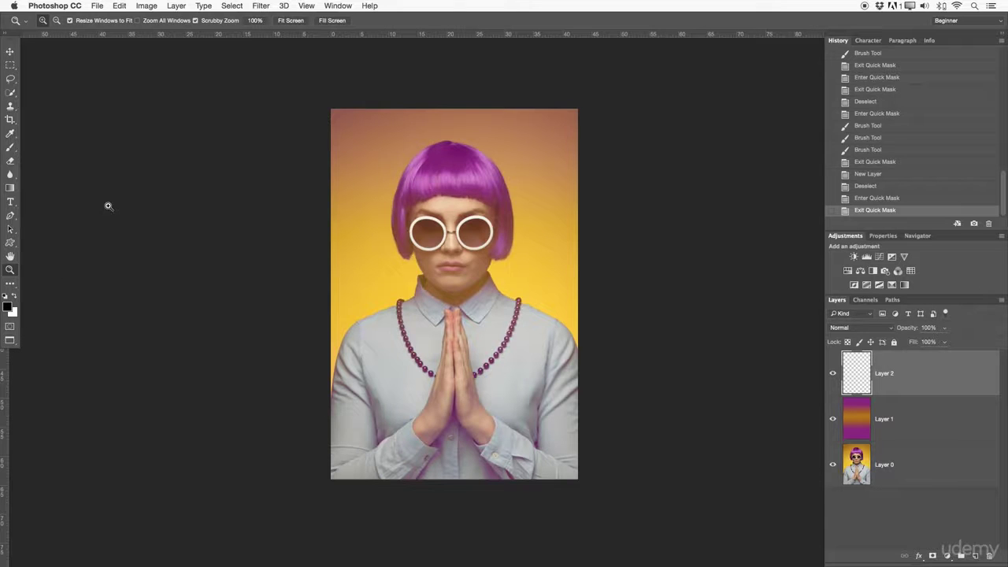
Browse the Window and File menus, cycle with F to Full Screen with Menu Bar, then pan and zoom in
left_click(344, 5)
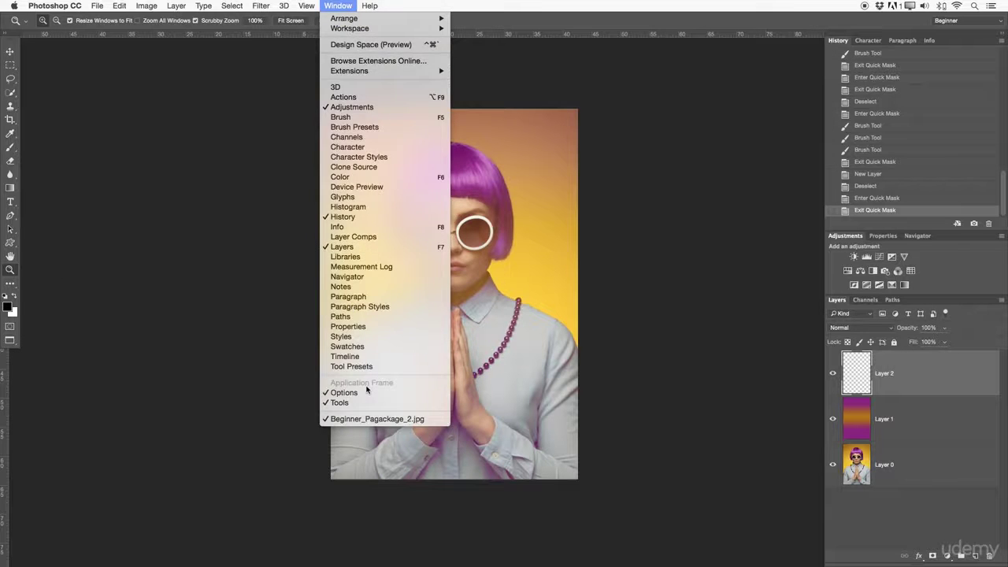
key("Escape")
key("f")
key("f")
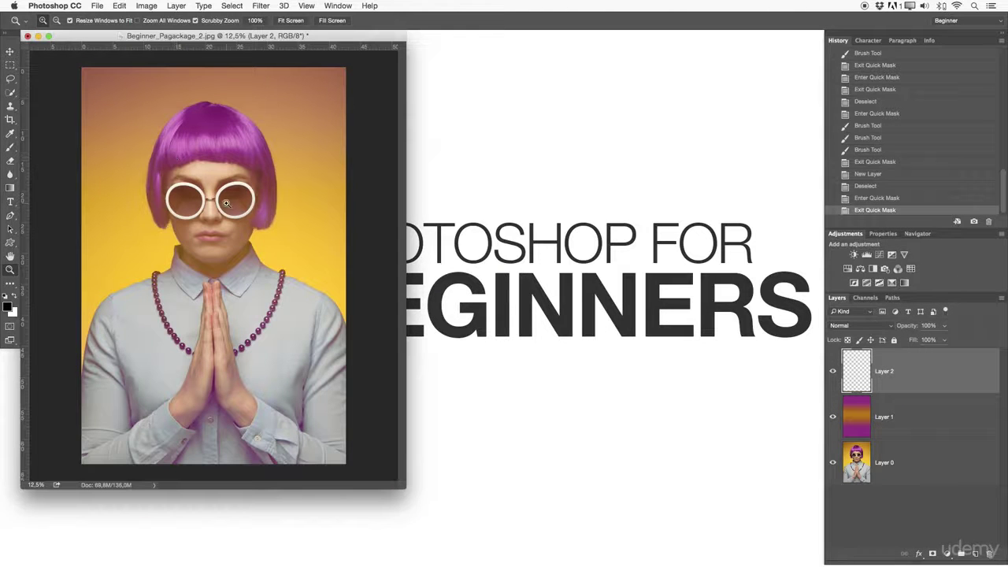
left_click(97, 6)
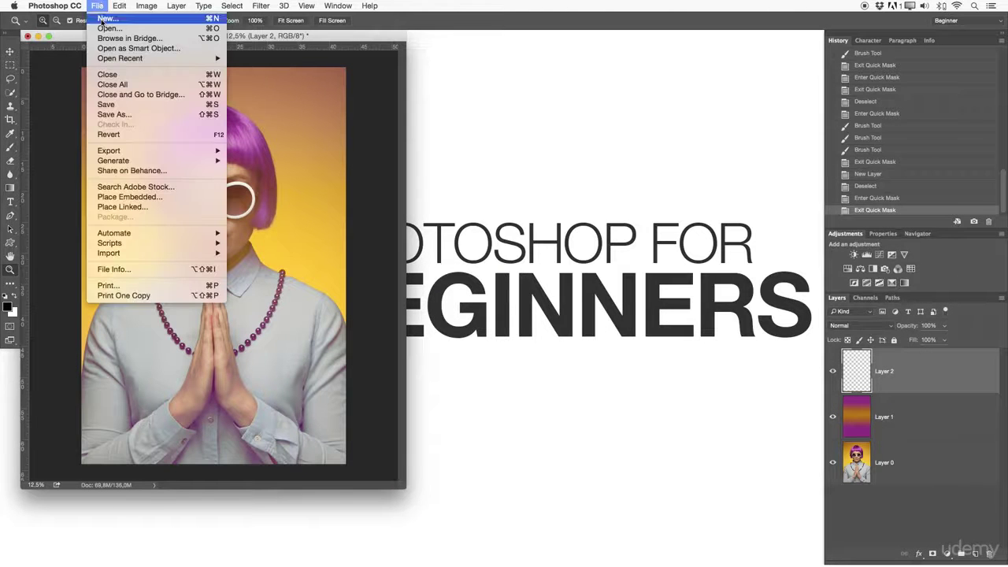
left_click(343, 105)
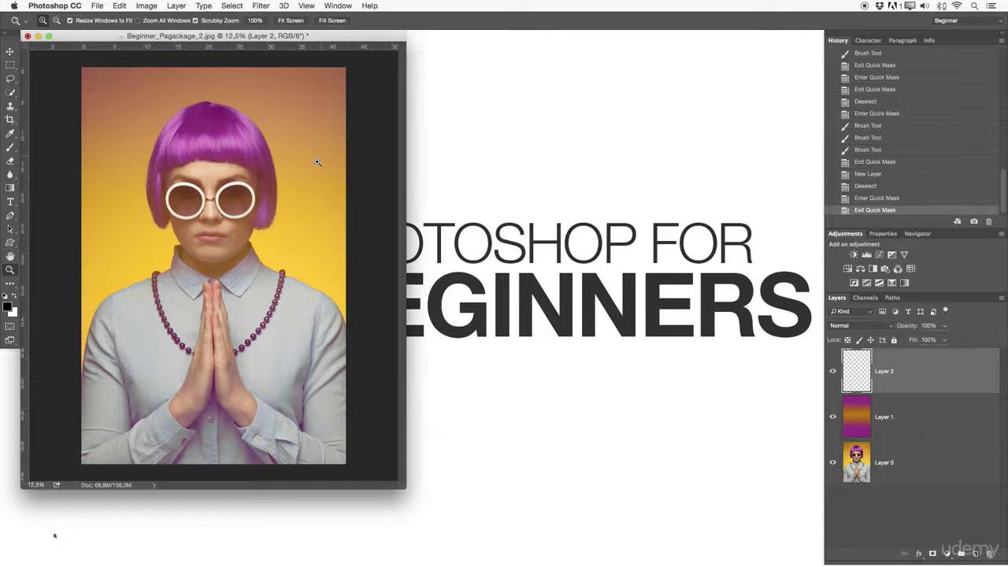
key("f")
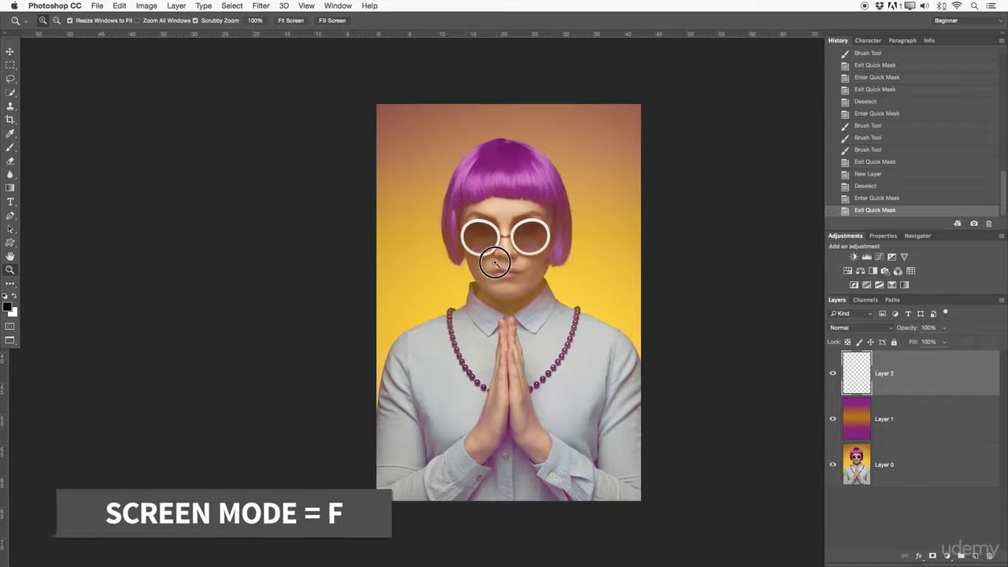
left_click_drag(567, 229, 509, 225)
left_click(501, 288)
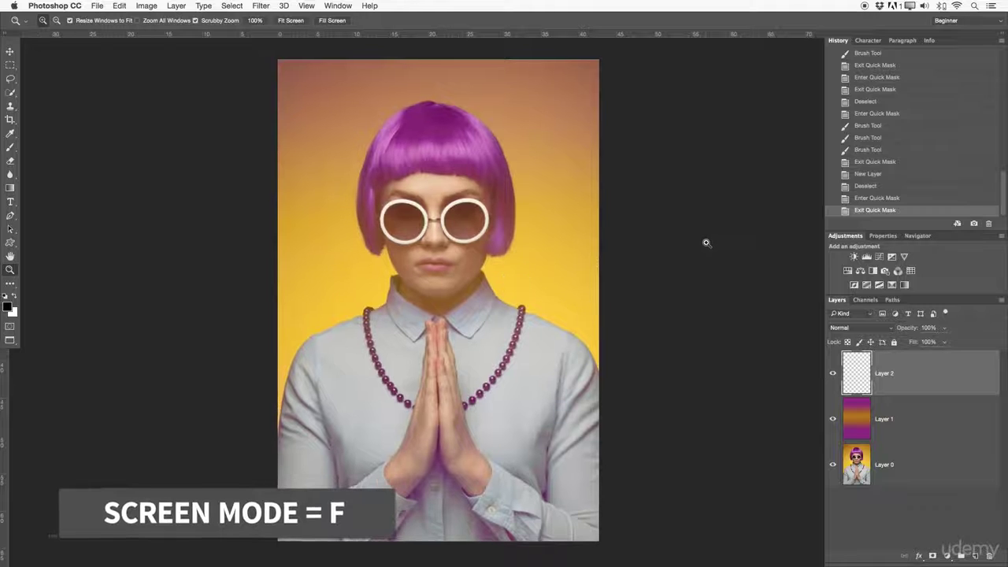